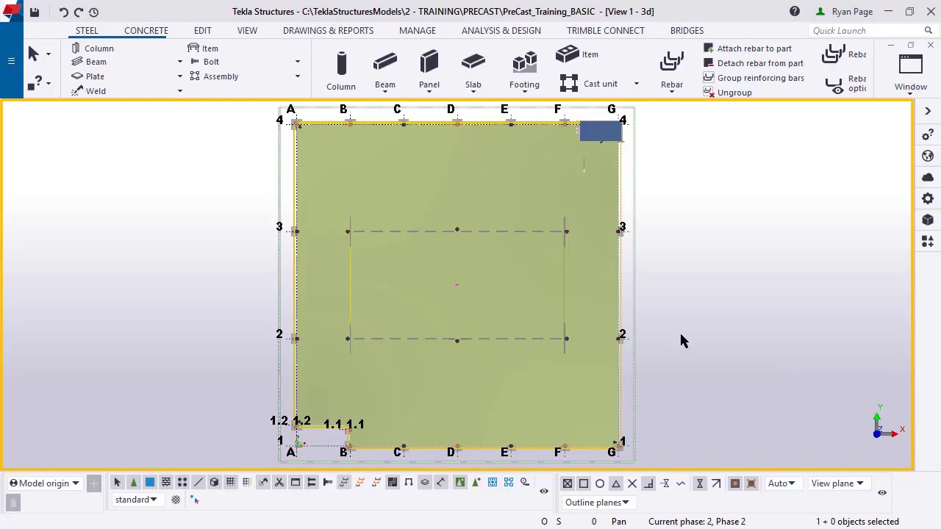
# Step: Create a basic XY-plane view at coordinate -2'-0" as View 2
pyautogui.click(247, 32)
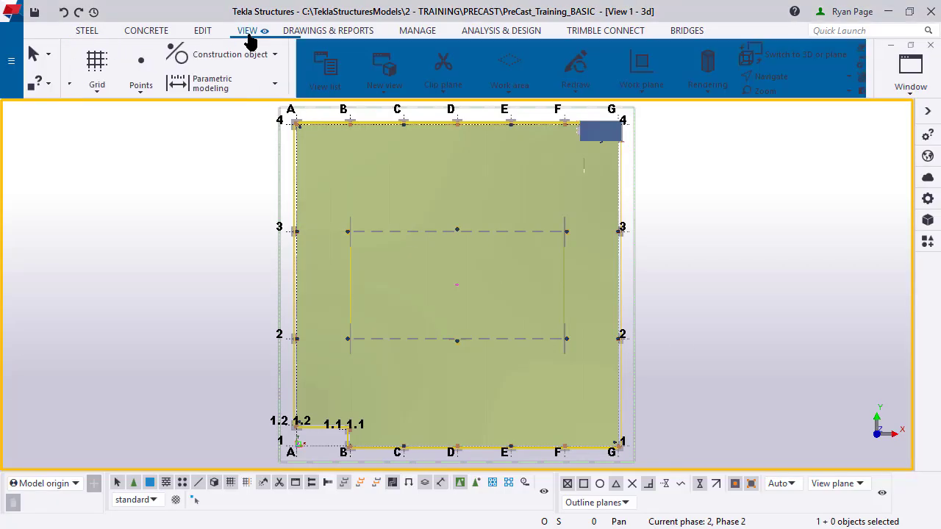
pyautogui.click(160, 98)
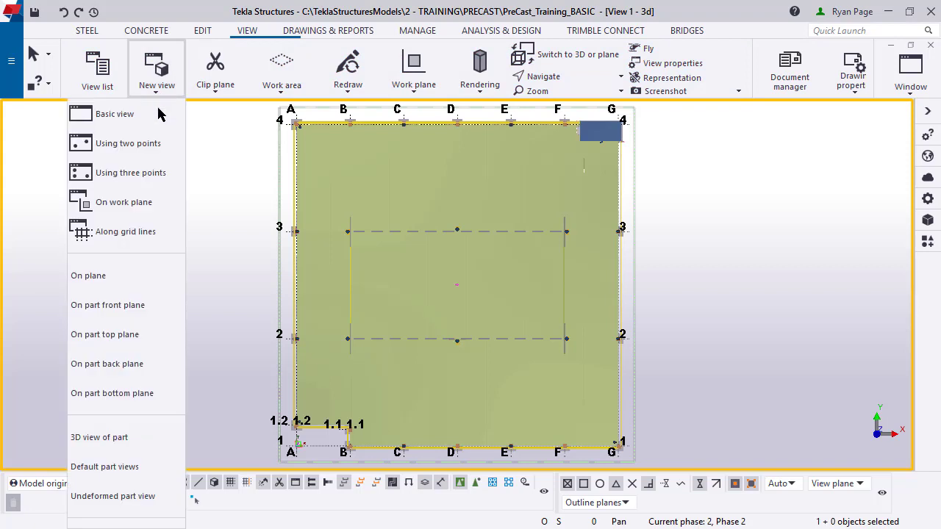
pyautogui.click(157, 121)
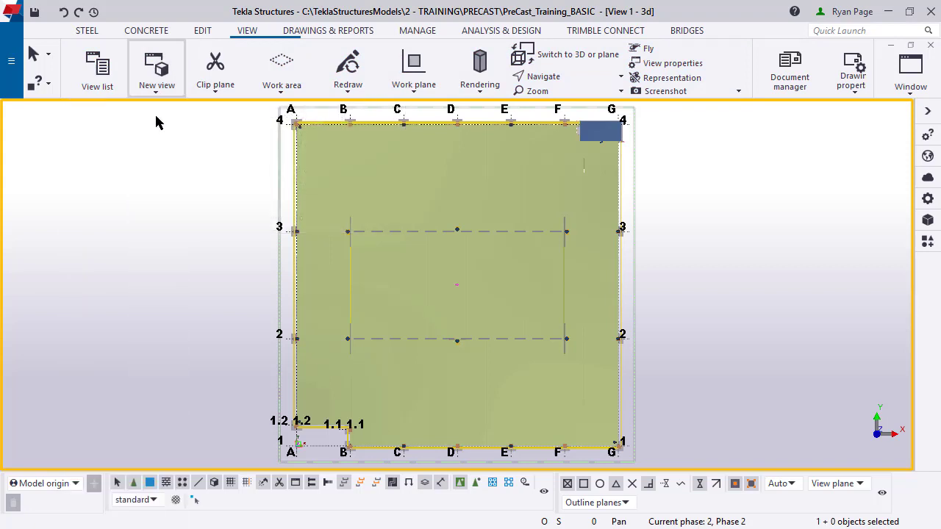
pyautogui.moveTo(184, 229); pyautogui.dragTo(143, 229)
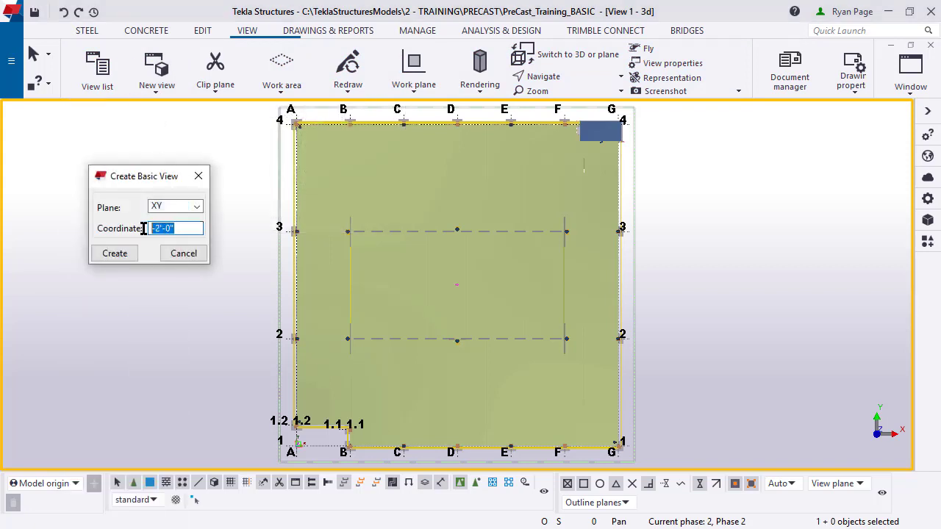
pyautogui.click(197, 230)
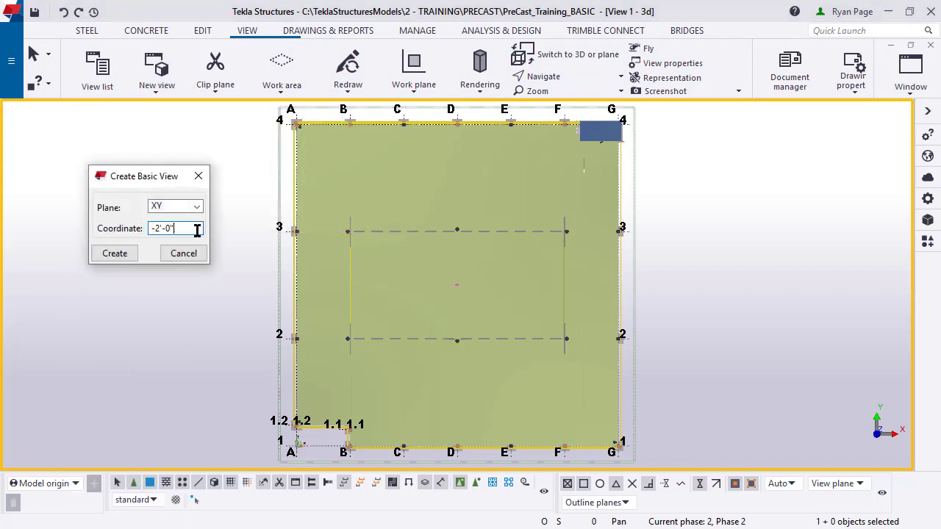
pyautogui.click(114, 253)
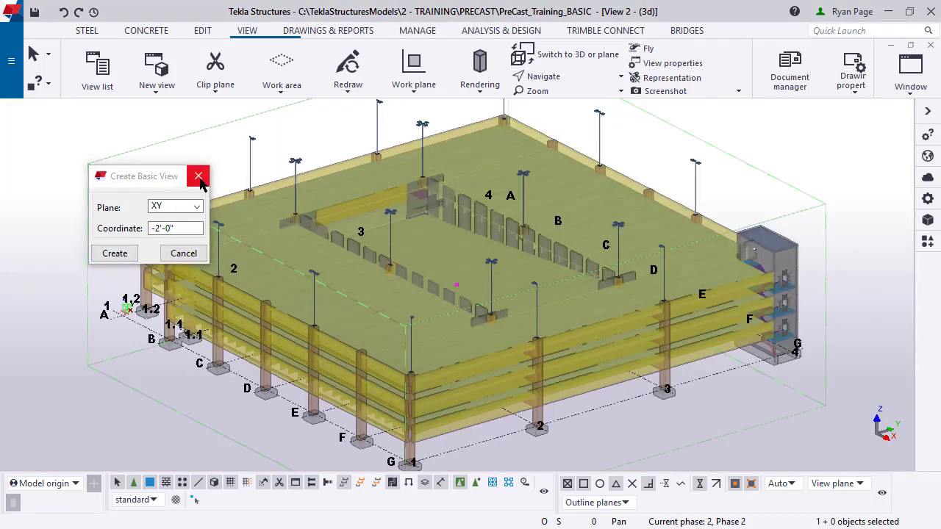
pyautogui.click(198, 177)
# Step: Rename View 2 to PLAN AT EL. -2 with 5' view depth up and down
pyautogui.moveTo(541, 338); pyautogui.dragTo(448, 218, button='middle')
pyautogui.scroll(-3, 448, 218)
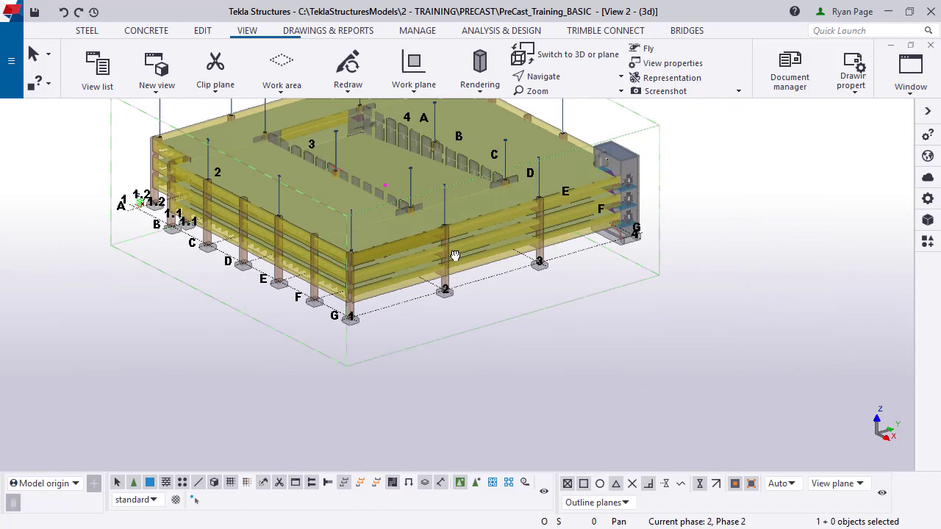
pyautogui.doubleClick(601, 163)
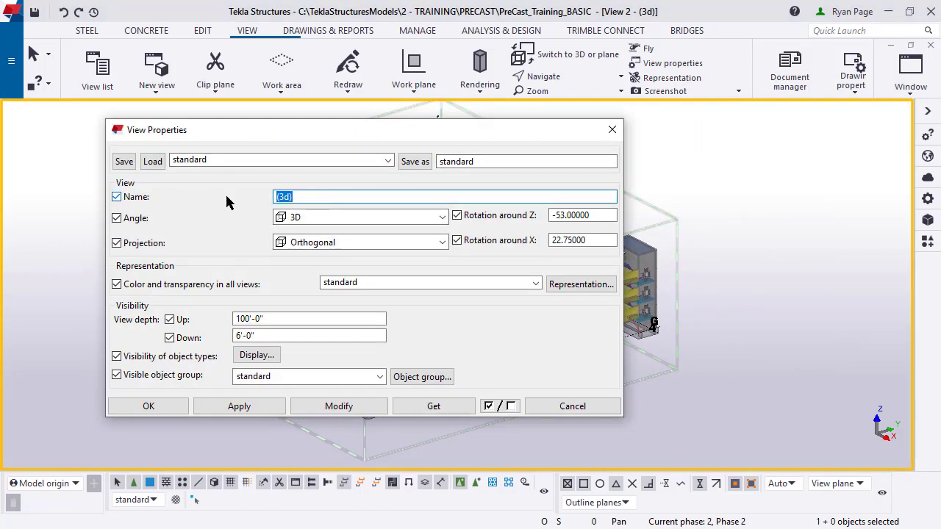
pyautogui.write('PLAN AT EL. ')
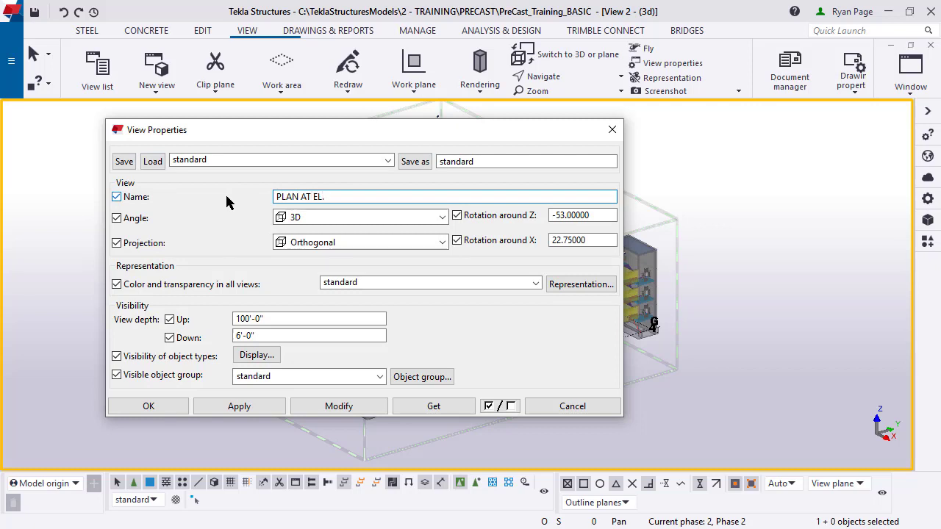
pyautogui.write('-2')
pyautogui.moveTo(266, 316); pyautogui.dragTo(229, 318)
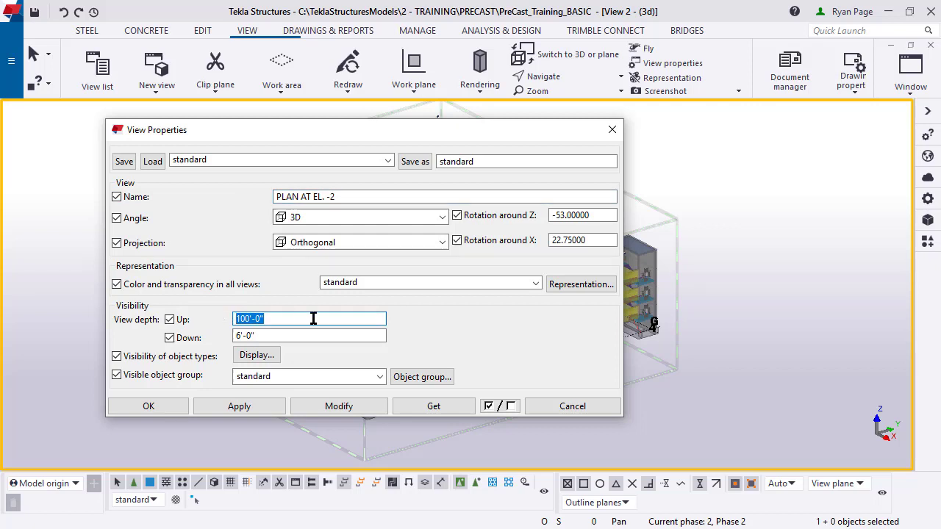
pyautogui.write("5'")
pyautogui.press('Tab')
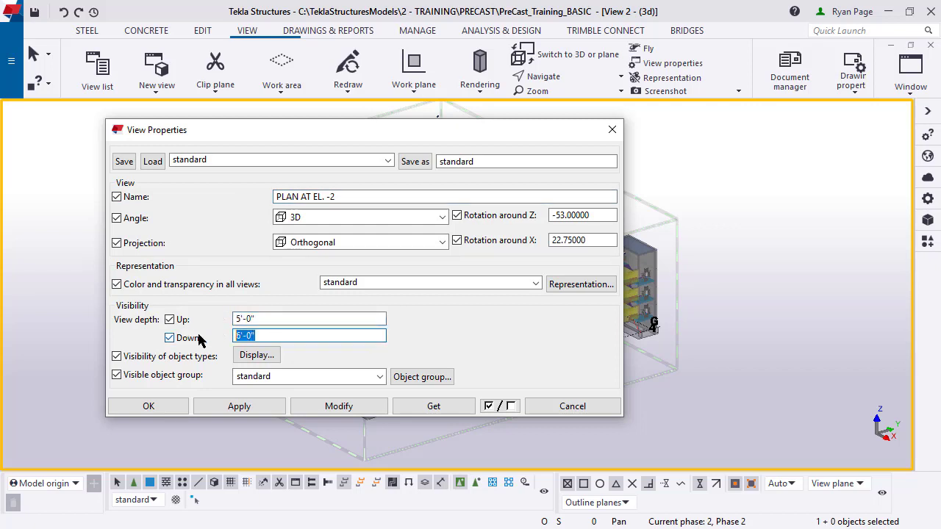
pyautogui.write("5'")
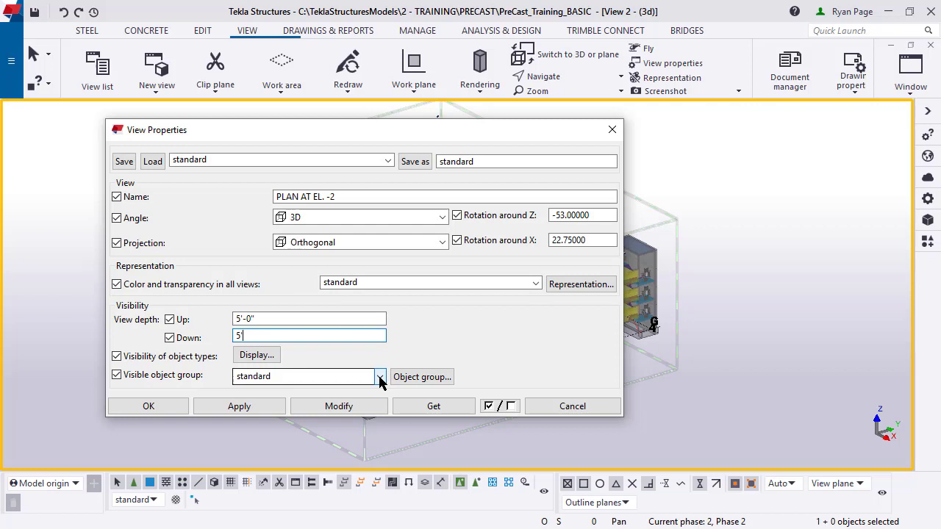
# Step: Limit the view to the Precast_NoTees object group and apply the settings
pyautogui.click(379, 376)
pyautogui.moveTo(386, 155); pyautogui.dragTo(389, 243)
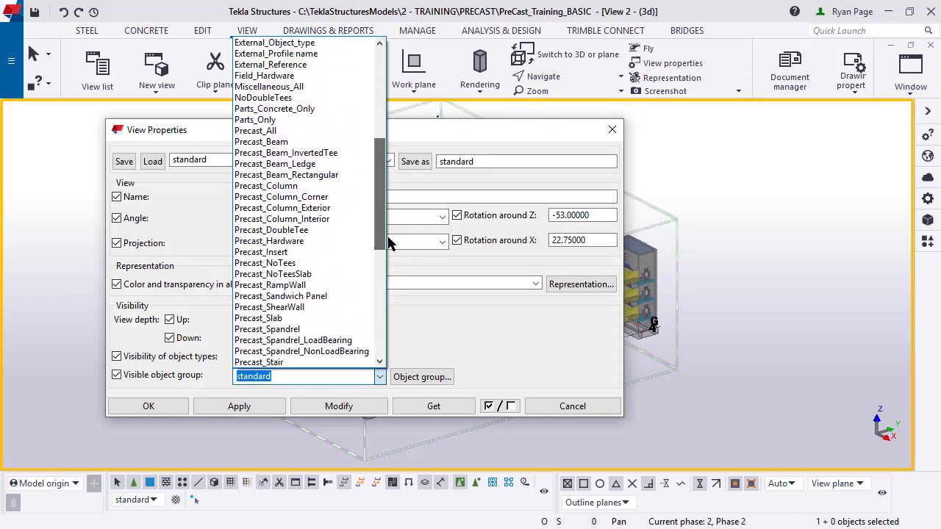
pyautogui.click(263, 263)
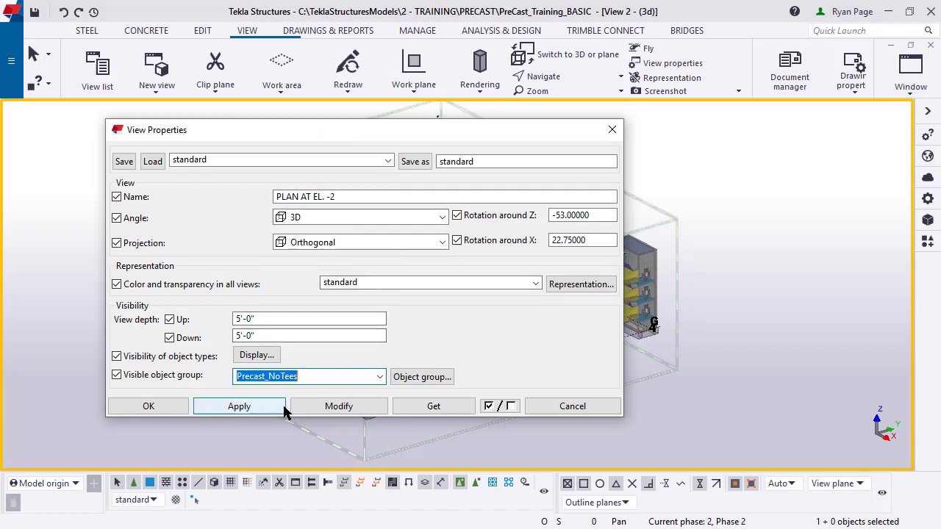
pyautogui.click(345, 412)
pyautogui.click(148, 407)
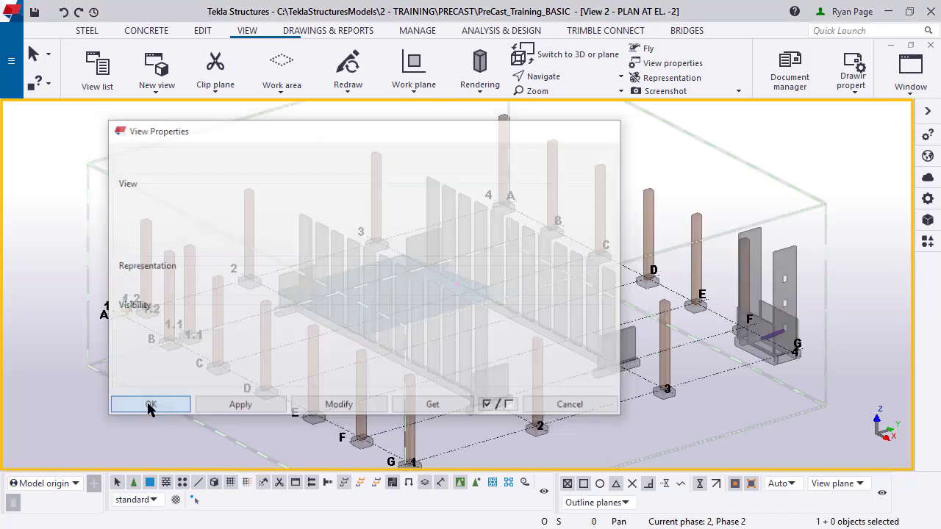
pyautogui.moveTo(437, 393); pyautogui.dragTo(514, 334, button='middle')
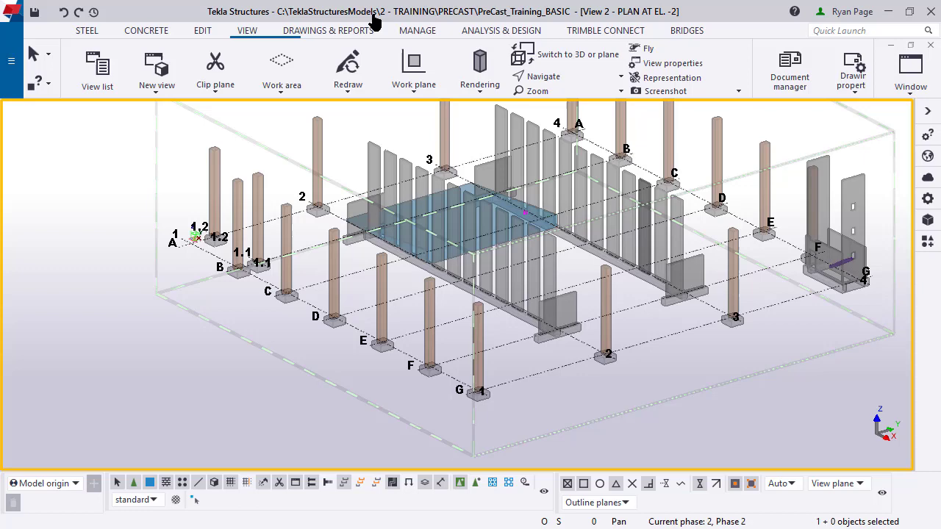
pyautogui.click(87, 33)
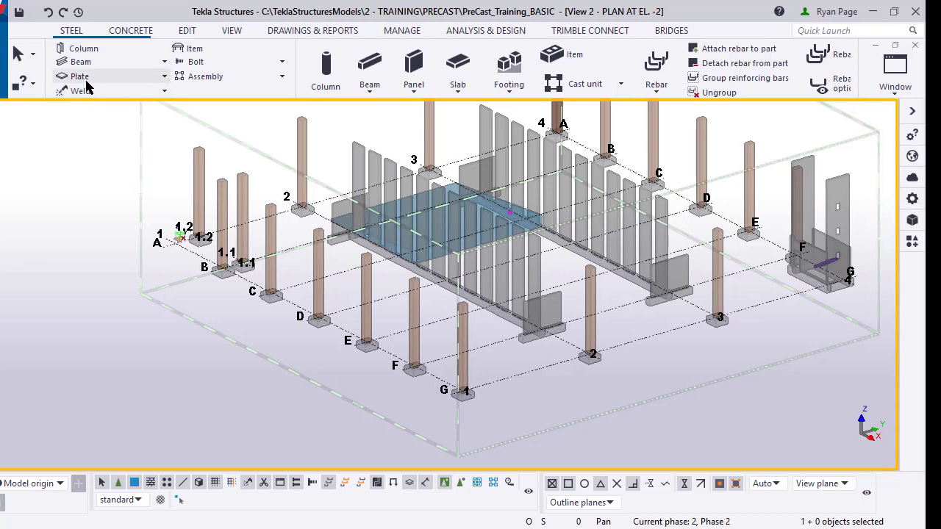
# Step: Start a contour plate and load the Precast_Embed plate settings
pyautogui.click(87, 79)
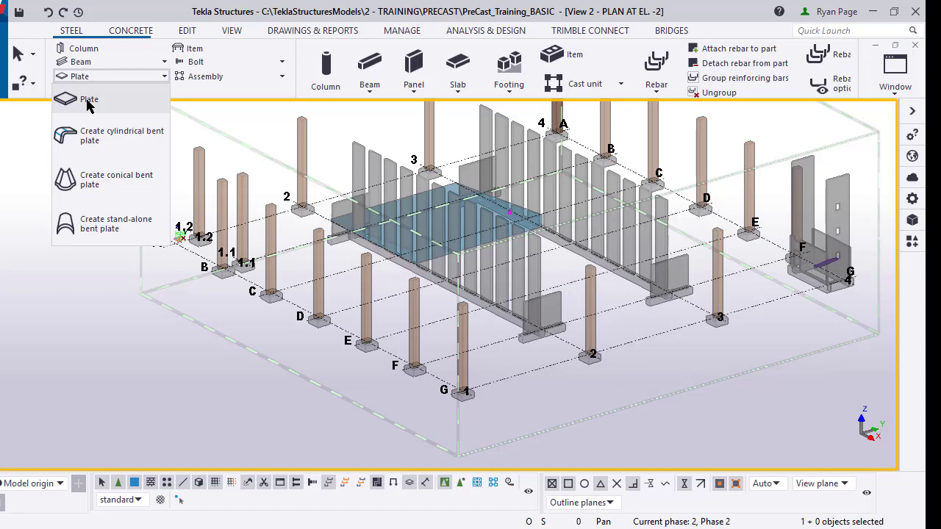
pyautogui.click(86, 103)
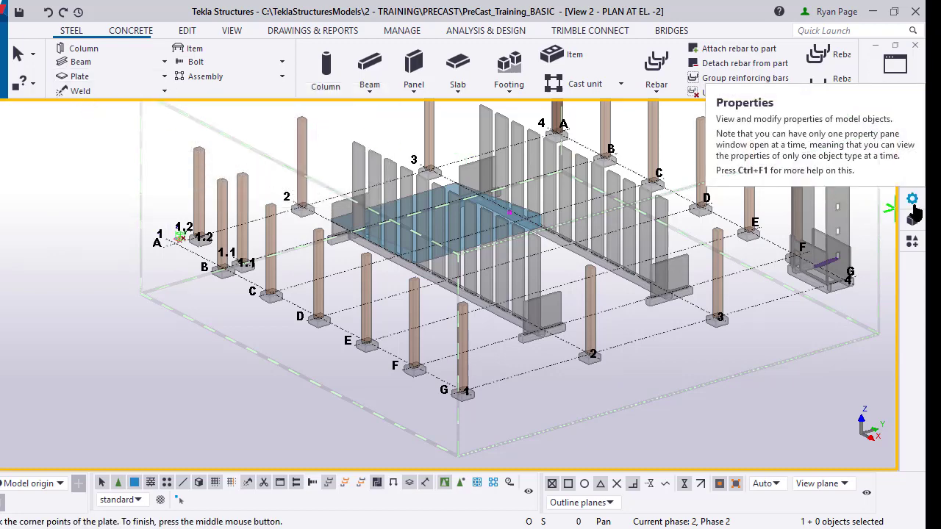
pyautogui.click(912, 206)
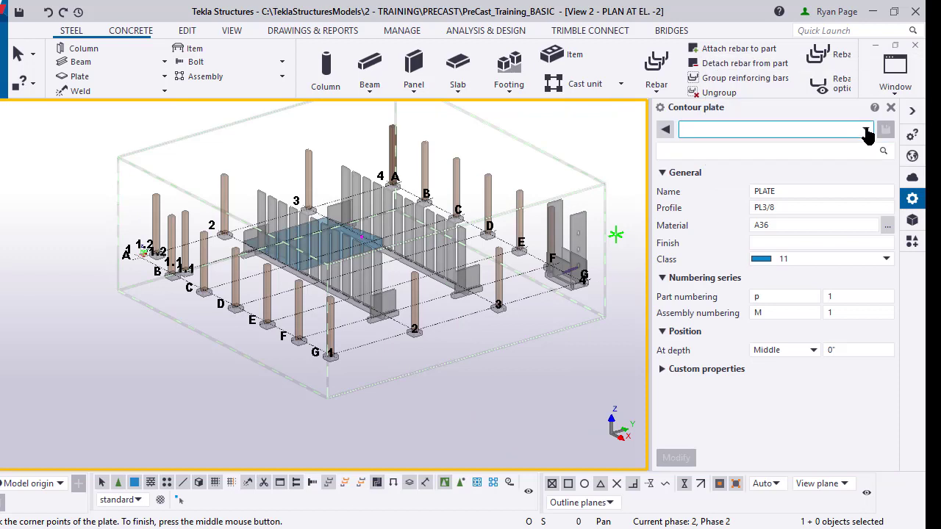
pyautogui.click(865, 129)
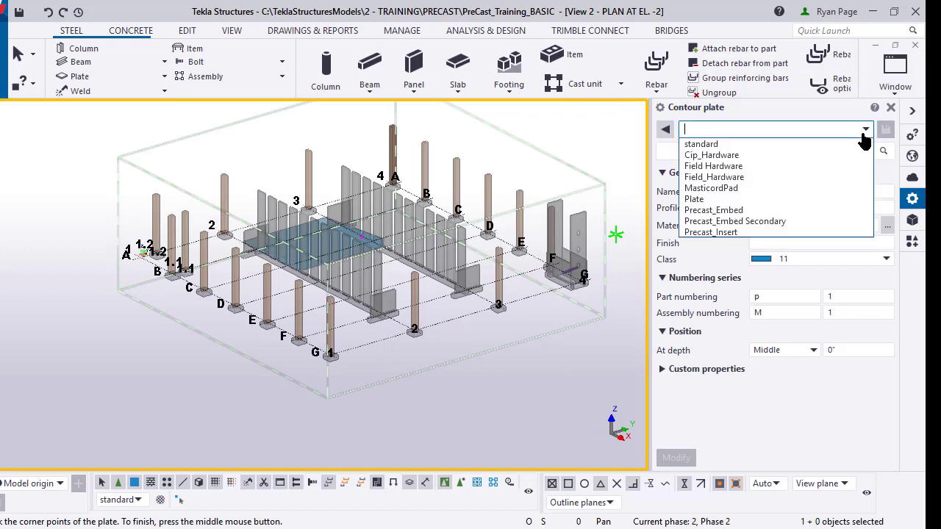
pyautogui.click(842, 211)
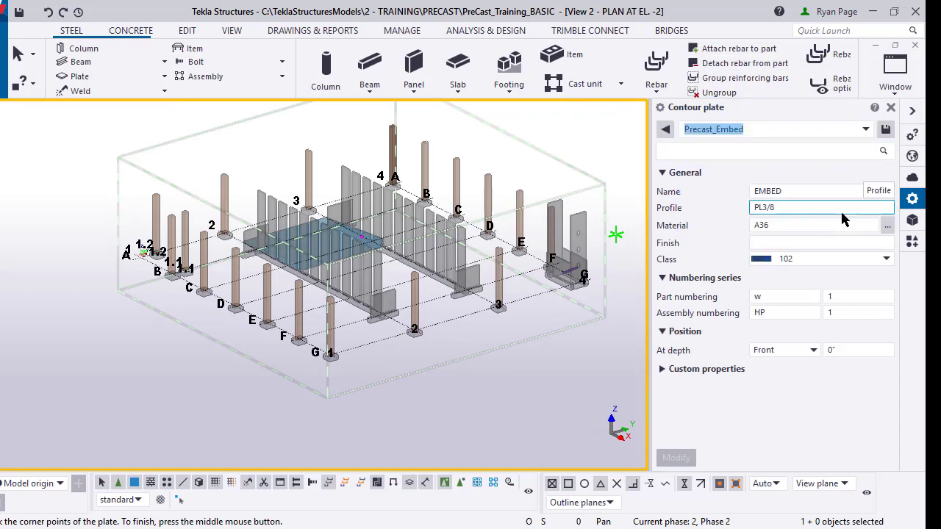
# Step: Set the plate profile to PL1 and its name to BP1
pyautogui.click(778, 209)
pyautogui.press('BackSpace')
pyautogui.press('BackSpace')
pyautogui.press('BackSpace')
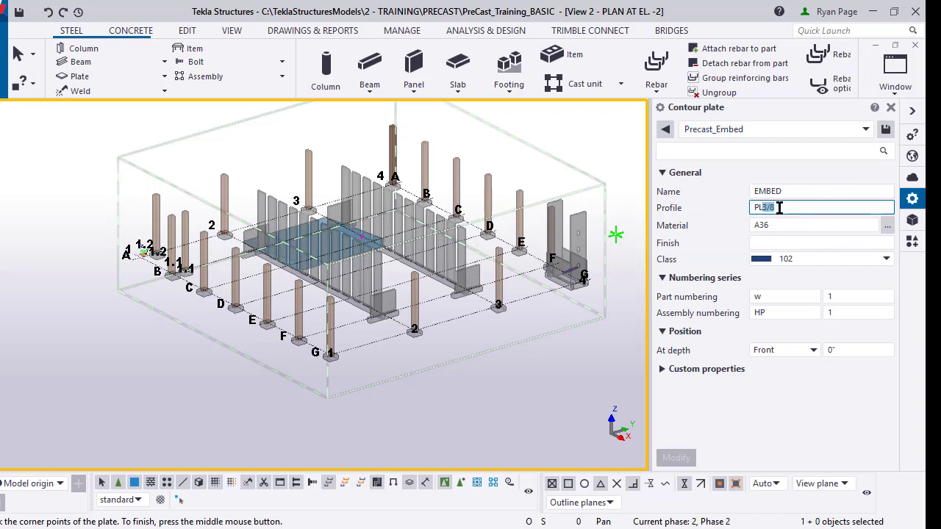
pyautogui.write('1')
pyautogui.click(782, 192)
pyautogui.moveTo(782, 191); pyautogui.dragTo(737, 193)
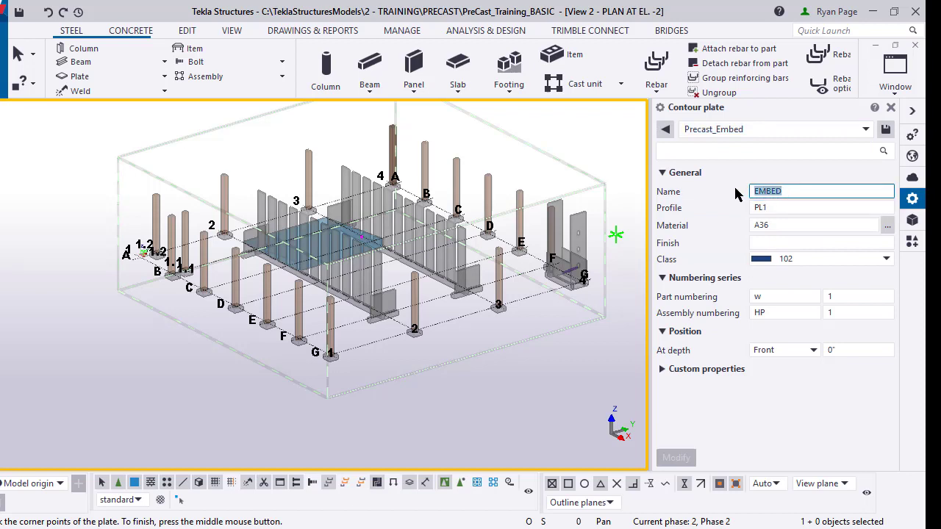
pyautogui.write('PB')
pyautogui.write('1')
# Step: In plan, draw the BP1 plate by picking its four corners at the embed location
pyautogui.scroll(5, 447, 387)
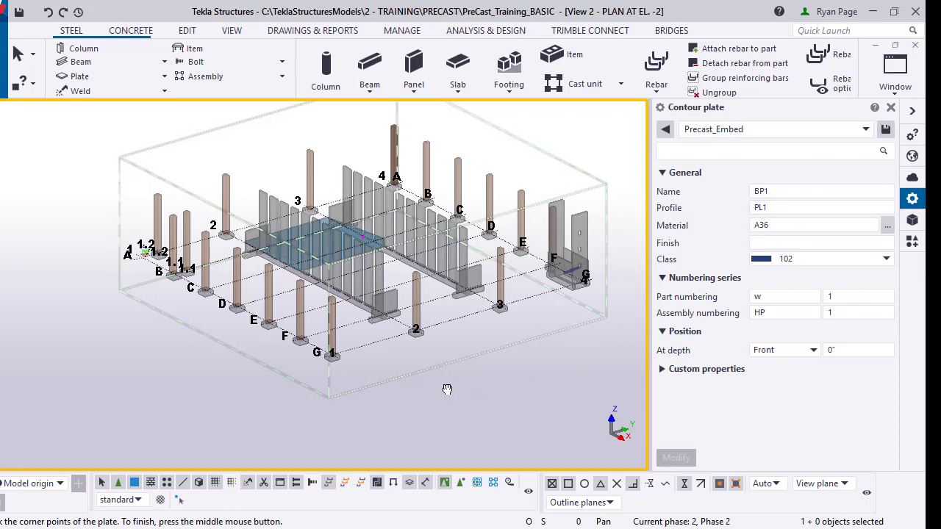
pyautogui.scroll(2, 397, 364)
pyautogui.hotkey('ctrl', 'p')
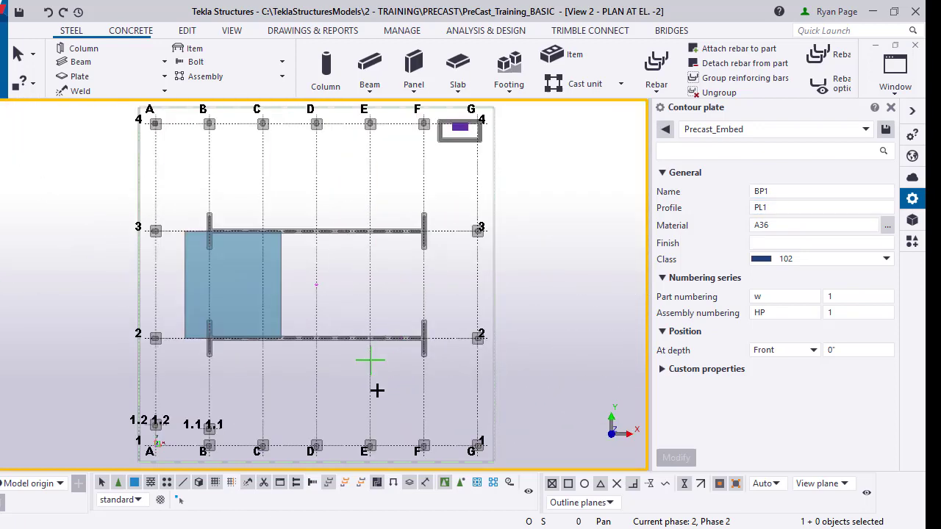
pyautogui.scroll(4, 441, 430)
pyautogui.scroll(8, 434, 454)
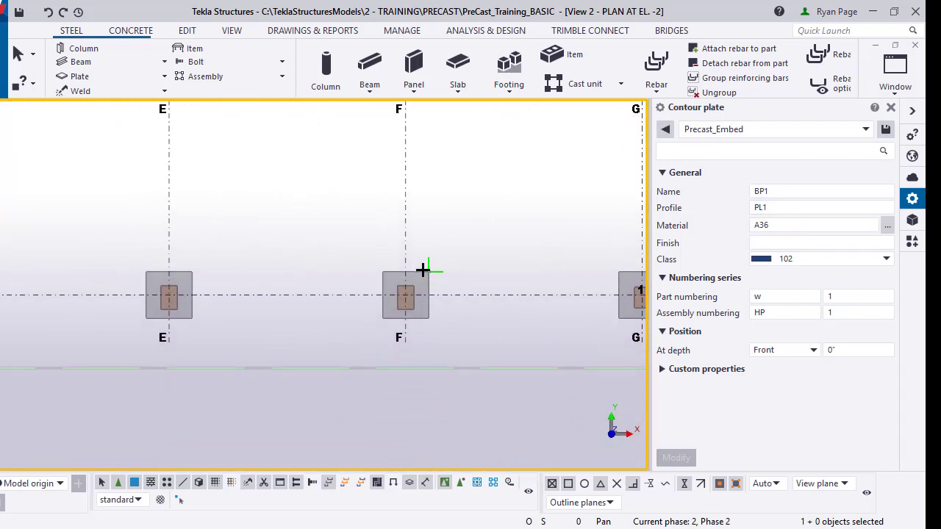
pyautogui.scroll(2, 371, 347)
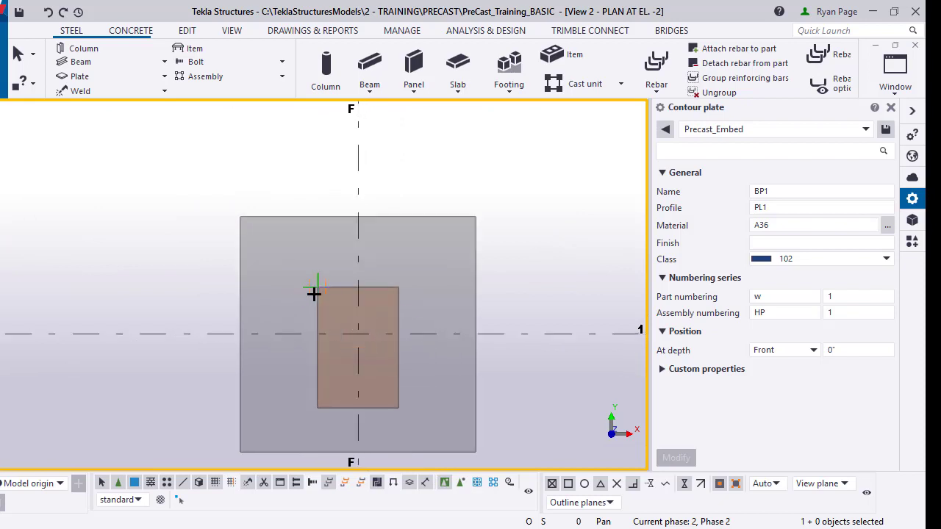
pyautogui.click(318, 291)
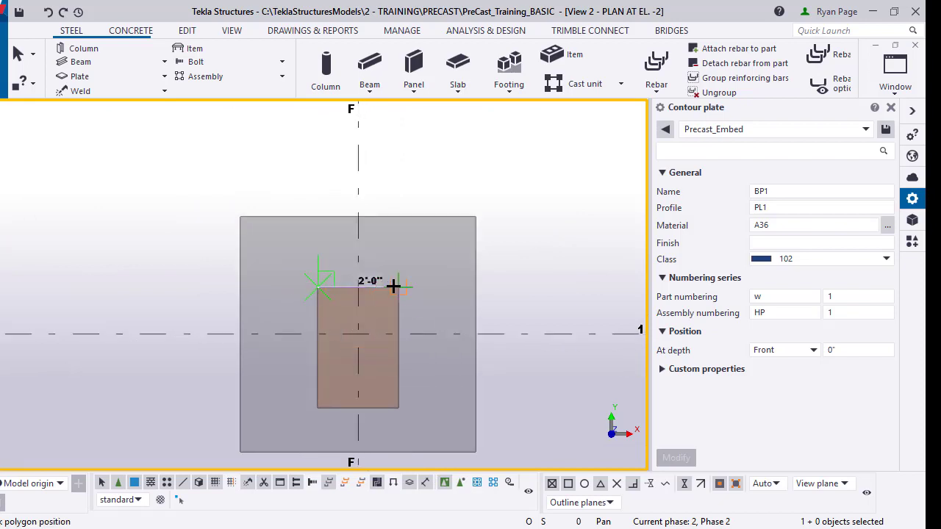
pyautogui.click(398, 289)
pyautogui.click(398, 407)
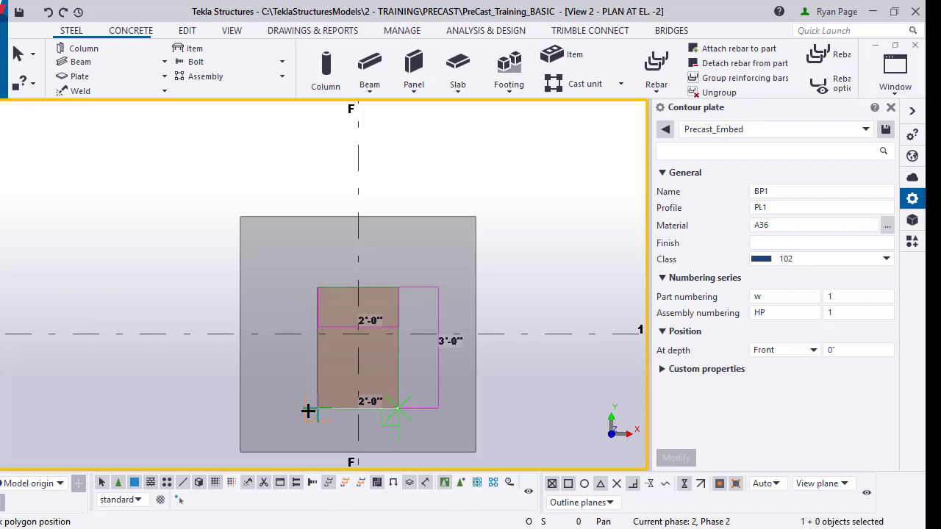
pyautogui.click(317, 408)
pyautogui.middleClick(304, 310)
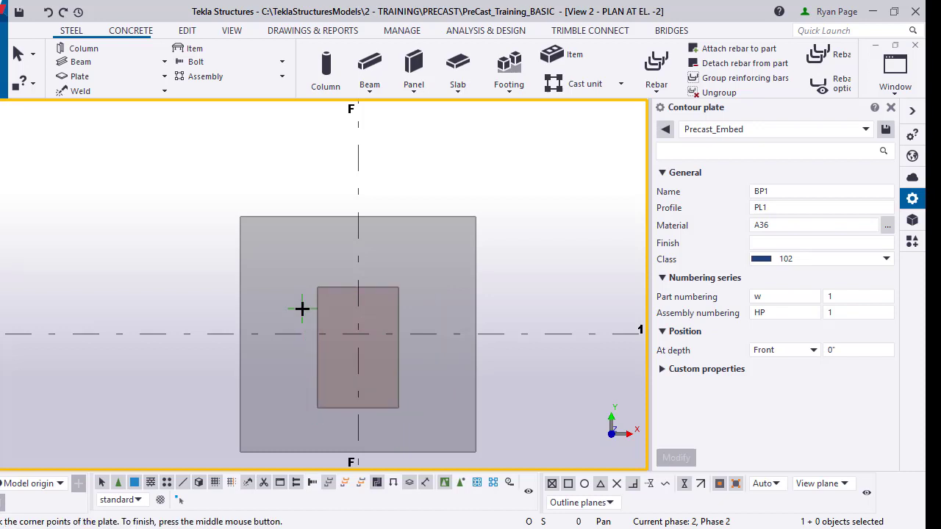
pyautogui.rightClick(364, 313)
pyautogui.click(409, 83)
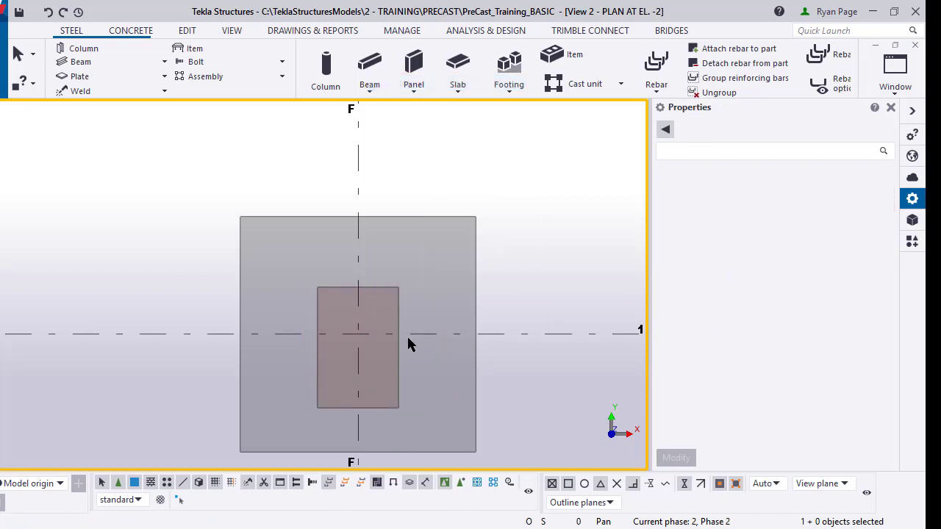
# Step: Orbit into 3-D and window-select the plate's lower corners
pyautogui.moveTo(408, 343)
pyautogui.mouseDown(button='middle')
pyautogui.moveTo(446, 311)
pyautogui.moveTo(392, 322)
pyautogui.moveTo(389, 304)
pyautogui.moveTo(439, 173)
pyautogui.moveTo(407, 307)
pyautogui.moveTo(410, 285)
pyautogui.mouseUp(button='middle')
pyautogui.scroll(2, 390, 322)
pyautogui.scroll(-2, 401, 344)
pyautogui.keyDown('ctrl'); pyautogui.moveTo(372, 318); pyautogui.dragTo(401, 355, button='middle'); pyautogui.keyUp('ctrl')
pyautogui.moveTo(225, 306); pyautogui.dragTo(433, 371)
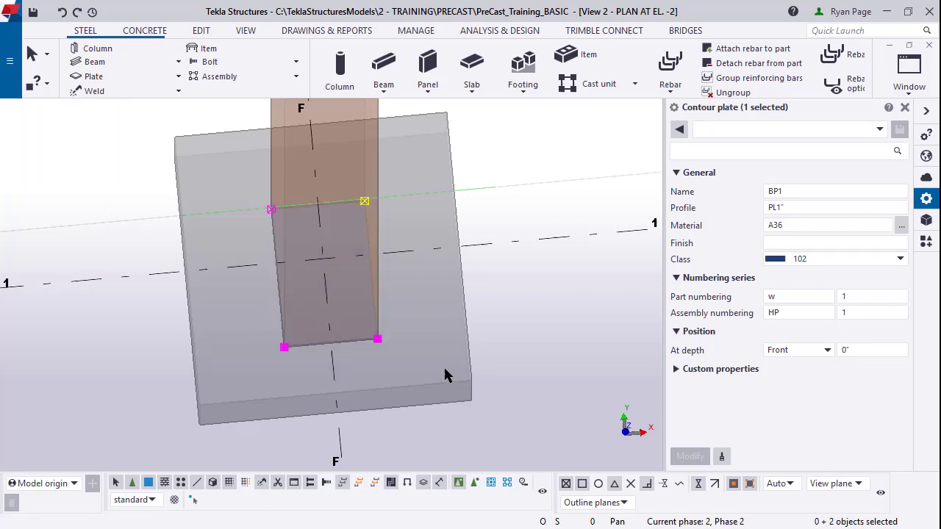
# Step: Apply a linear move of dY = 8" to the two selected lower plate corners
pyautogui.rightClick(411, 316)
pyautogui.moveTo(503, 287)
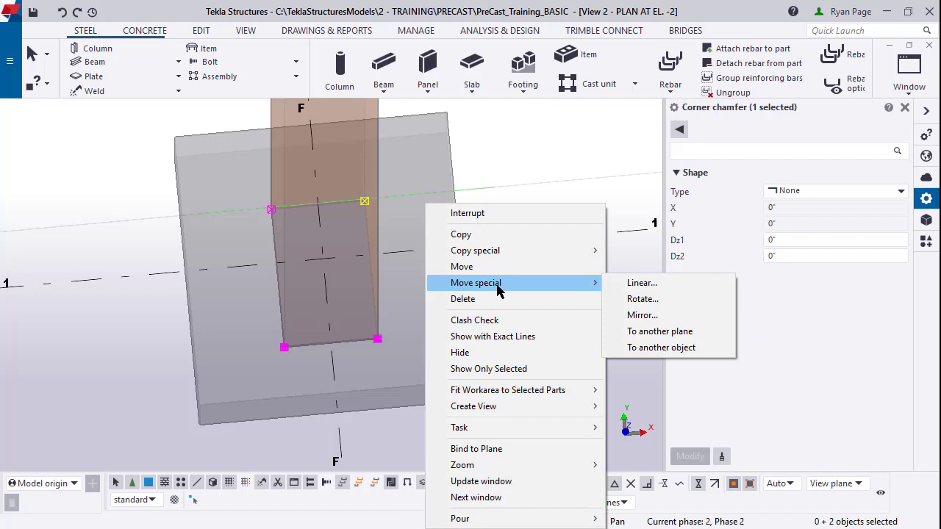
pyautogui.click(641, 284)
pyautogui.doubleClick(745, 348)
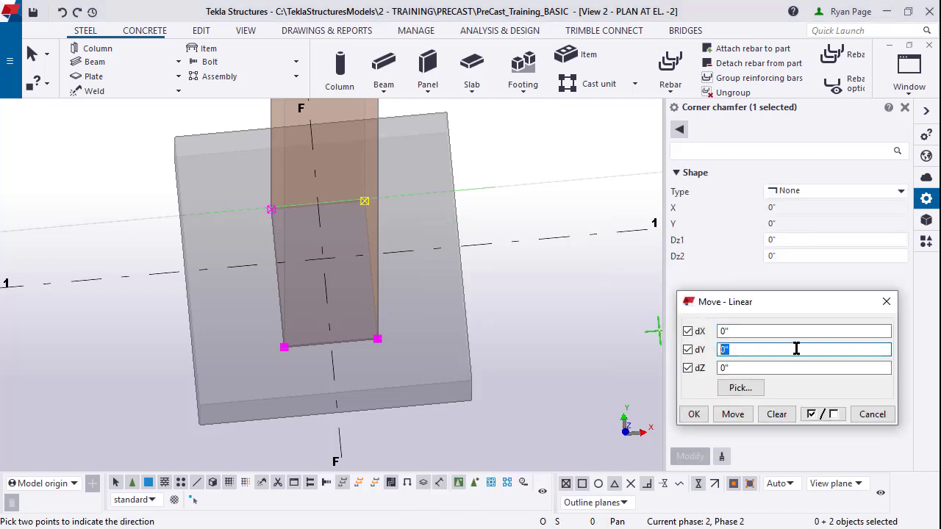
pyautogui.write('8')
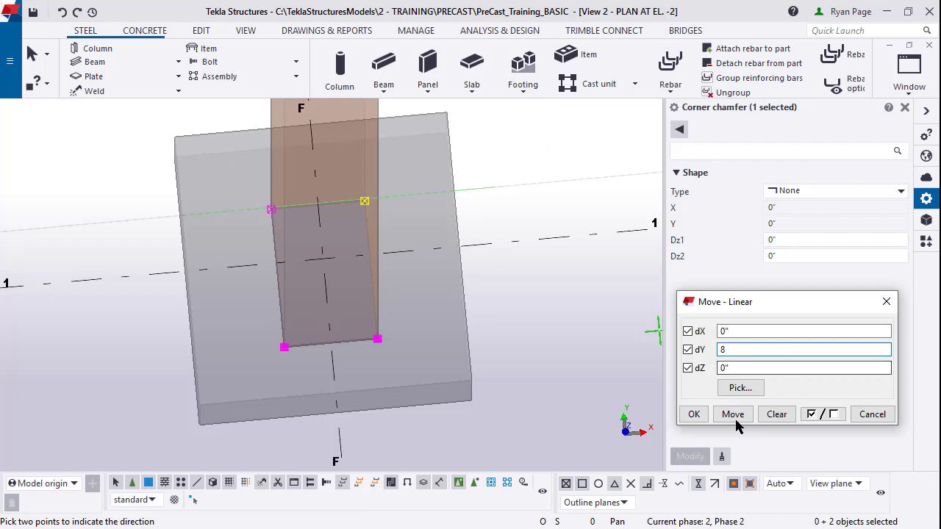
pyautogui.click(733, 416)
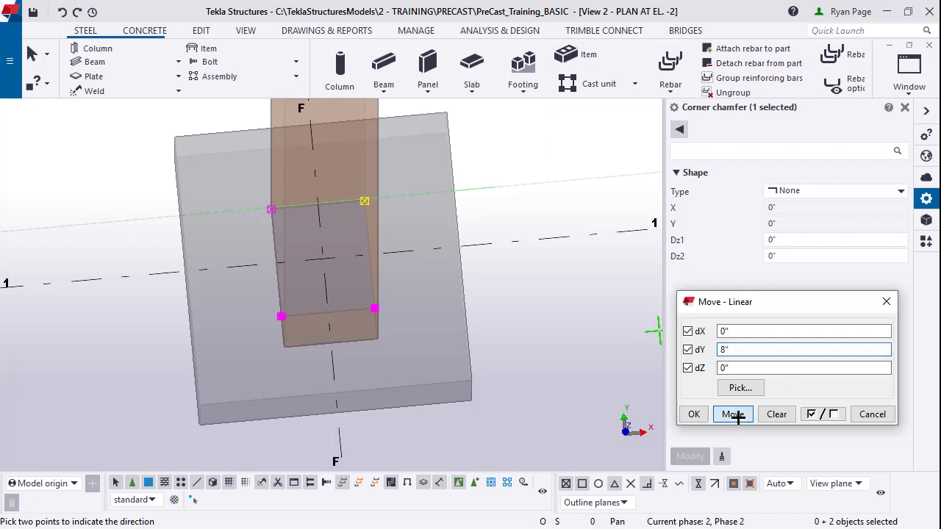
pyautogui.rightClick(561, 352)
pyautogui.click(603, 131)
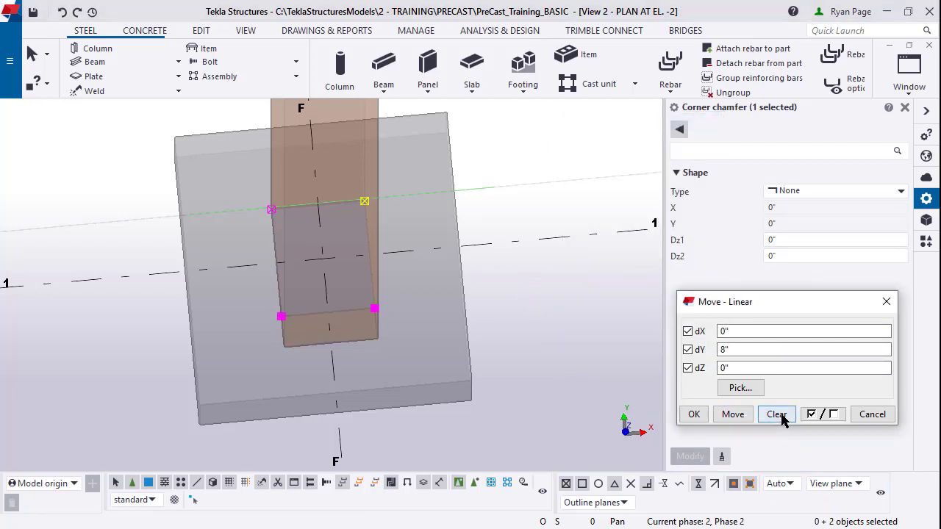
# Step: Close the linear move, clear the selection, and zoom and orbit to column F/1
pyautogui.click(693, 414)
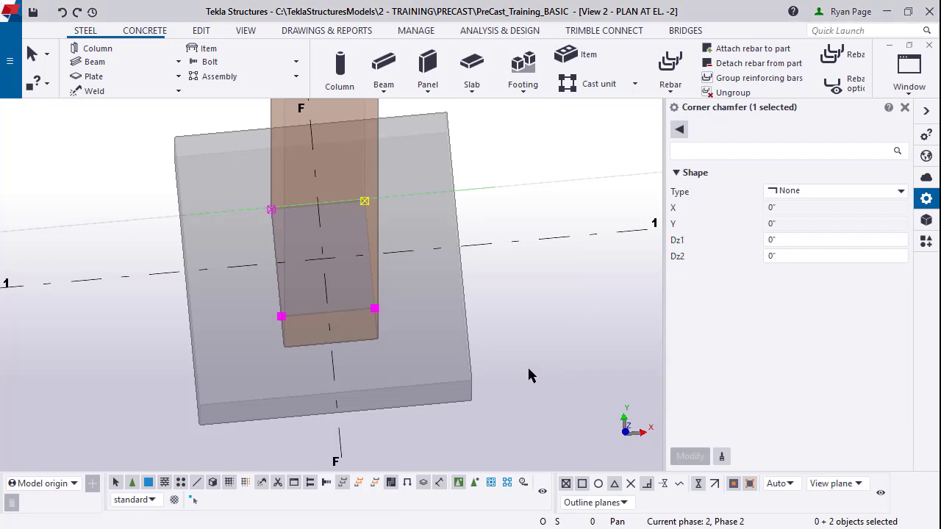
pyautogui.hotkey('ctrl', 'p')
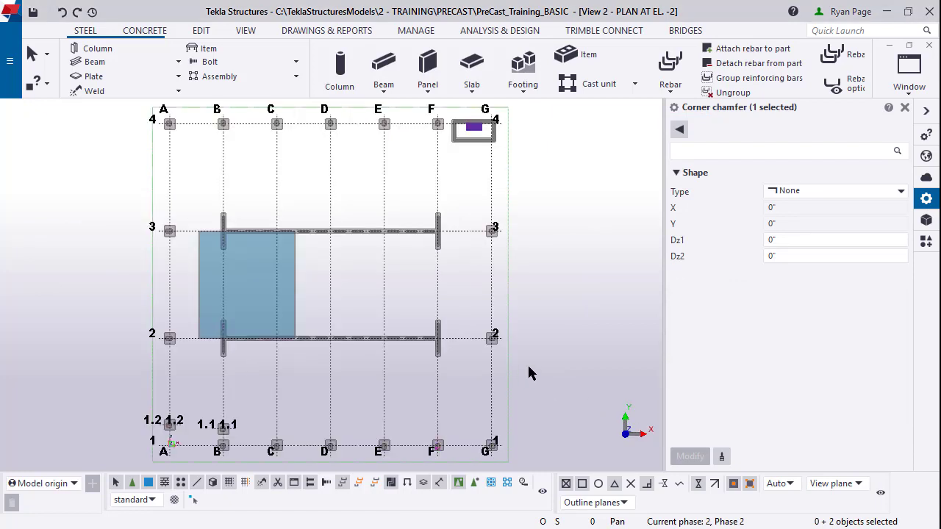
pyautogui.click(529, 367)
pyautogui.moveTo(512, 418); pyautogui.dragTo(508, 429, button='middle')
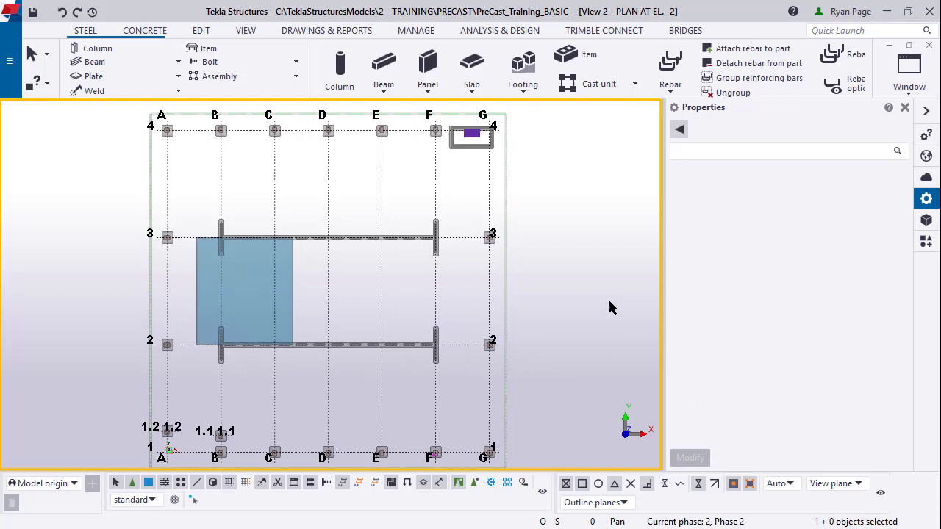
pyautogui.scroll(4, 548, 330)
pyautogui.scroll(10, 492, 346)
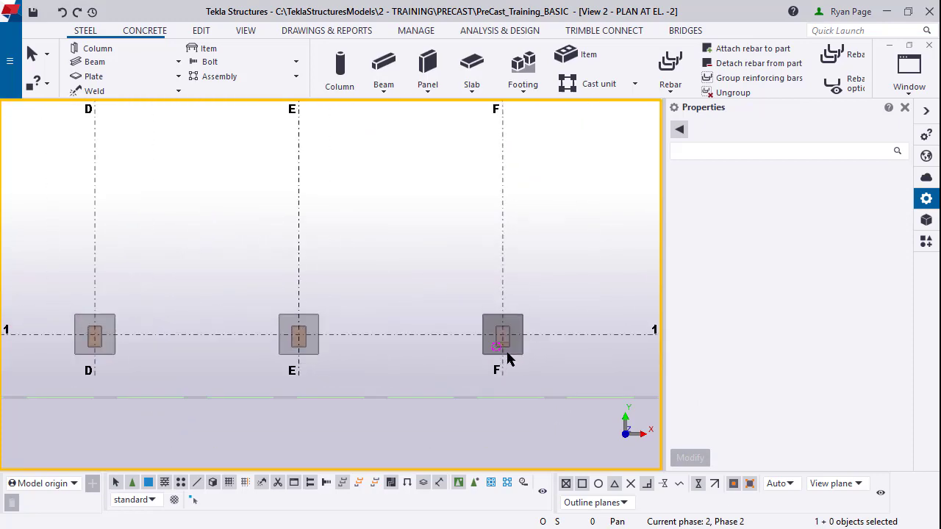
pyautogui.scroll(3, 460, 364)
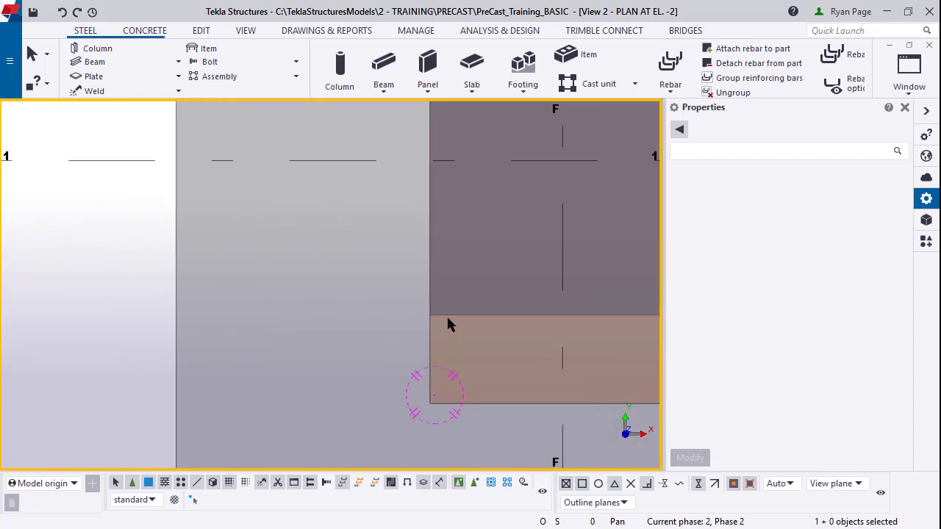
pyautogui.keyDown('ctrl'); pyautogui.moveTo(448, 311); pyautogui.dragTo(346, 330, button='middle'); pyautogui.keyUp('ctrl')
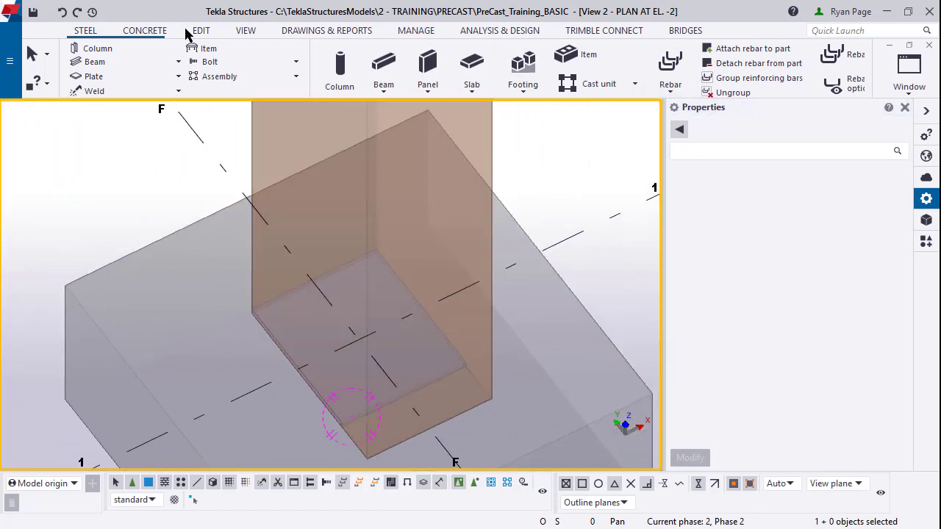
# Step: Start a single rebar, load the Embed Bars preset and change the bar size to #5
pyautogui.click(144, 30)
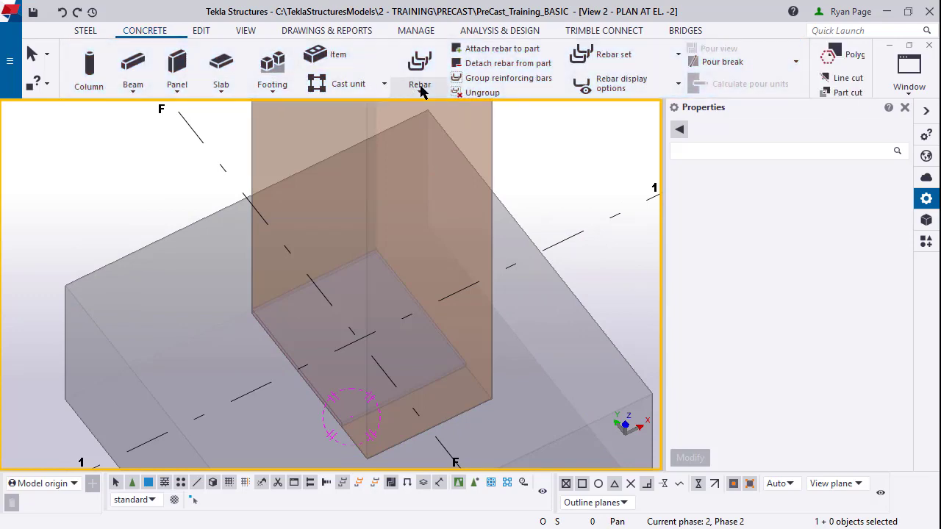
pyautogui.click(420, 84)
pyautogui.click(402, 144)
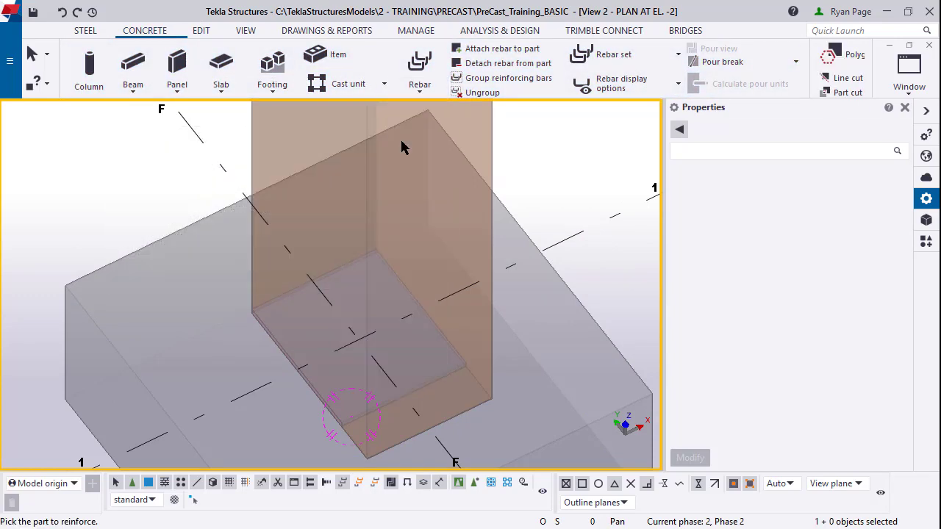
pyautogui.click(880, 130)
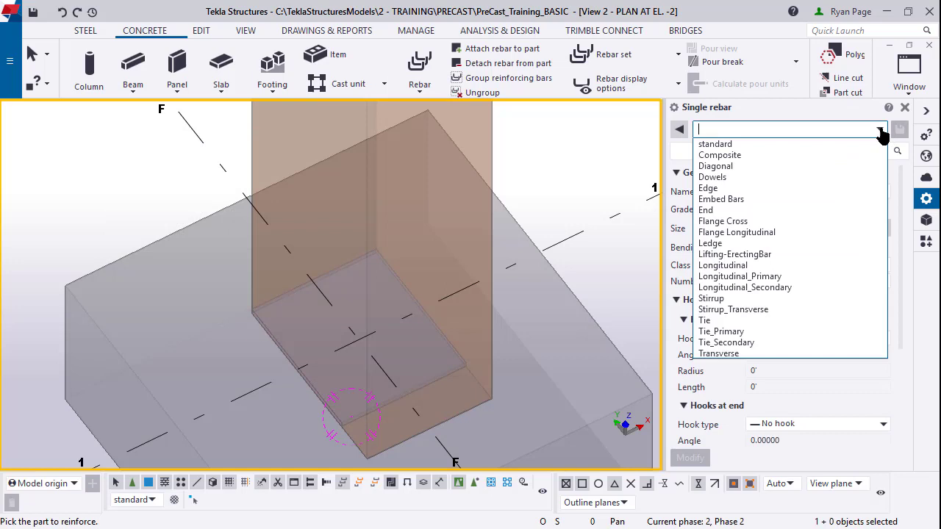
pyautogui.click(860, 199)
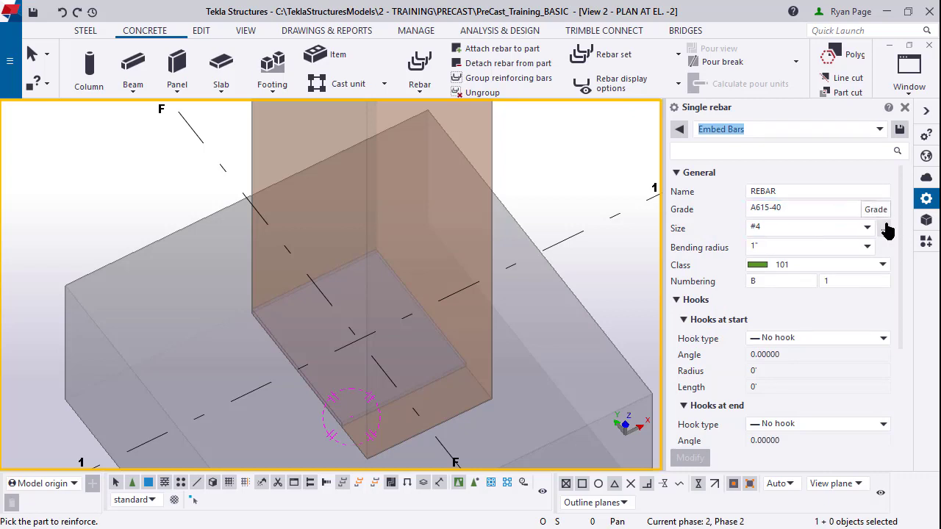
pyautogui.click(871, 225)
pyautogui.click(871, 225)
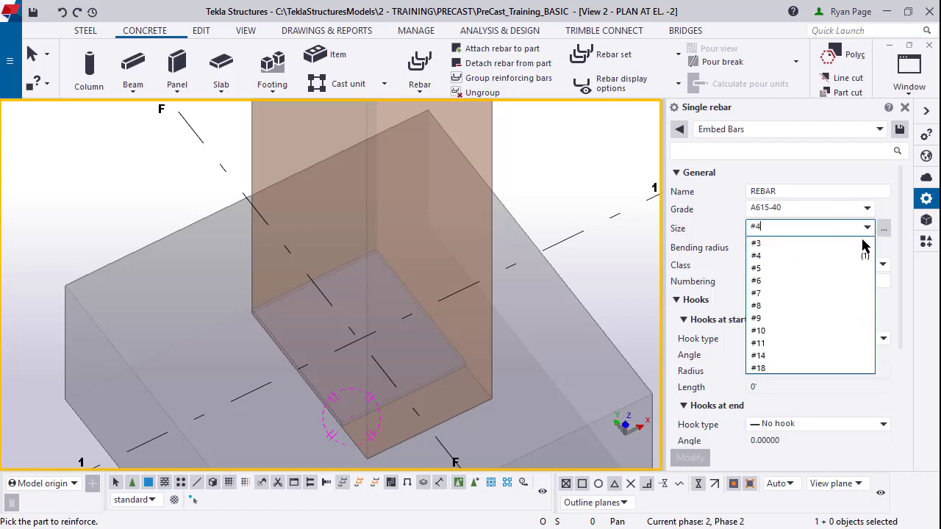
pyautogui.click(847, 272)
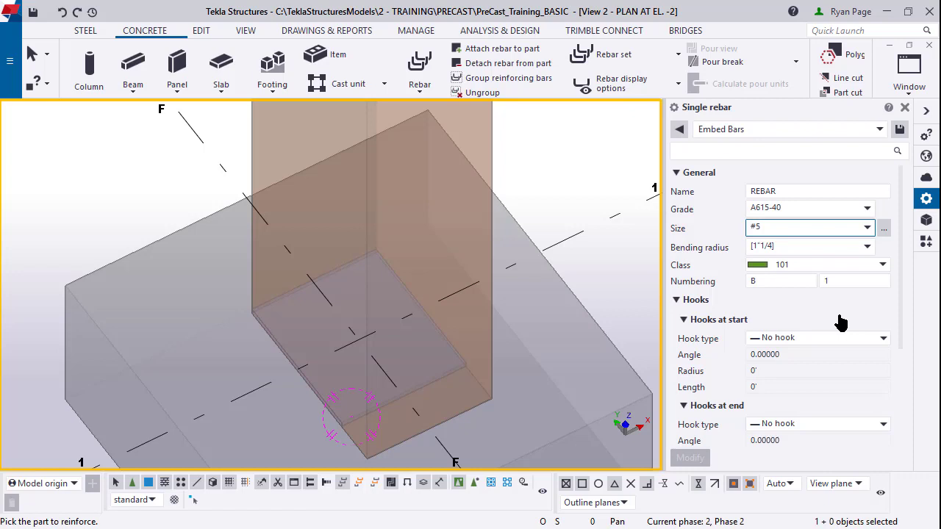
pyautogui.scroll(2, 451, 346)
pyautogui.scroll(5, 265, 319)
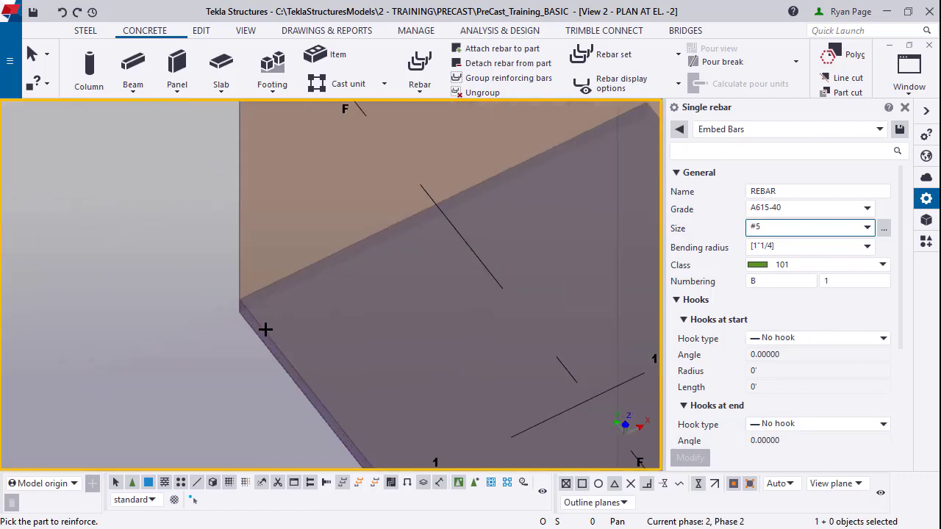
# Step: Draw a vertical bar from the slab corner 4' straight up (@0,0,4') and end the command
pyautogui.click(264, 328)
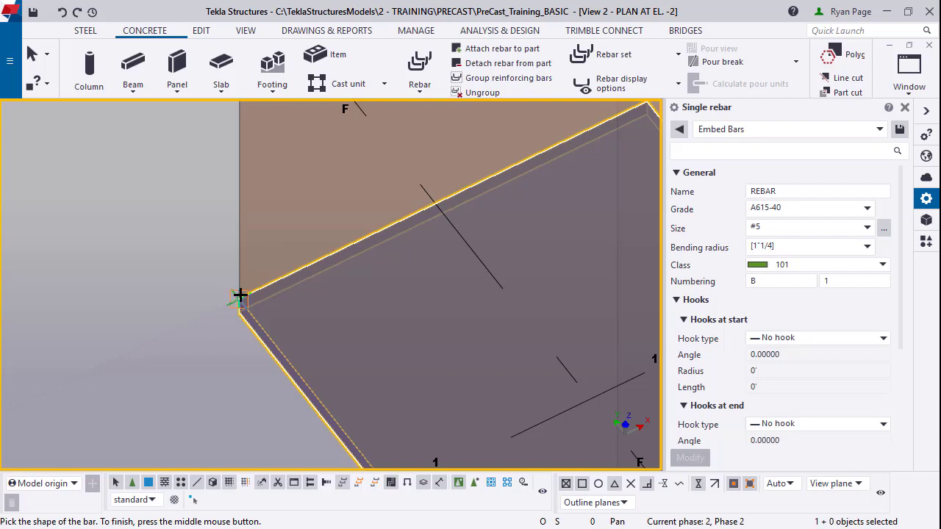
pyautogui.click(240, 296)
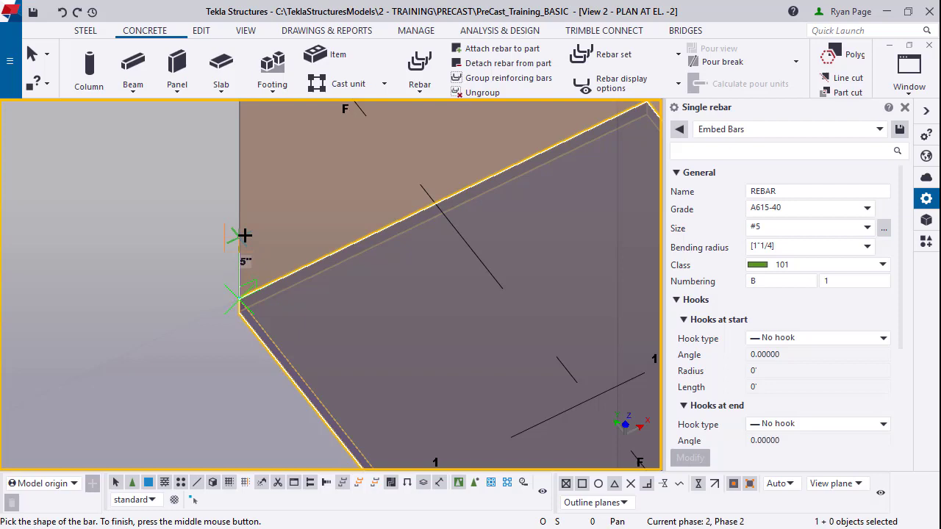
pyautogui.write("@0,0,4'")
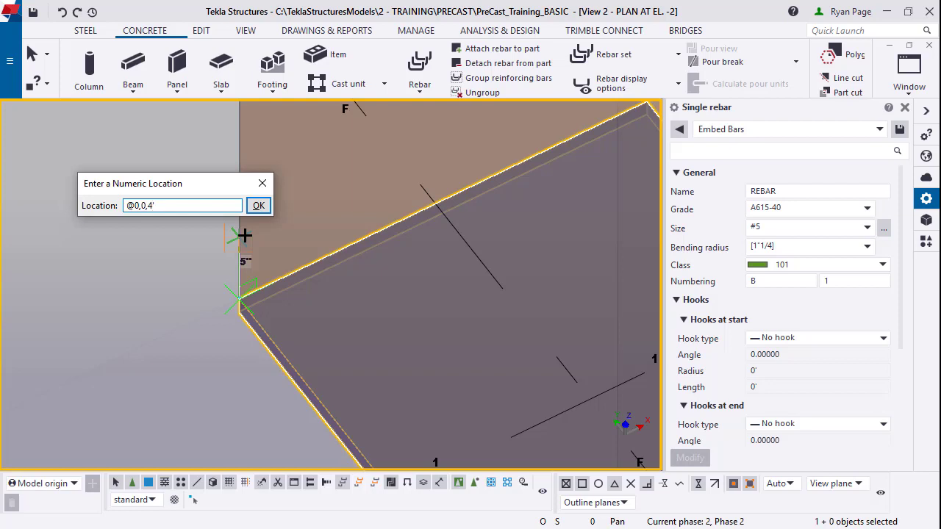
pyautogui.press('Return')
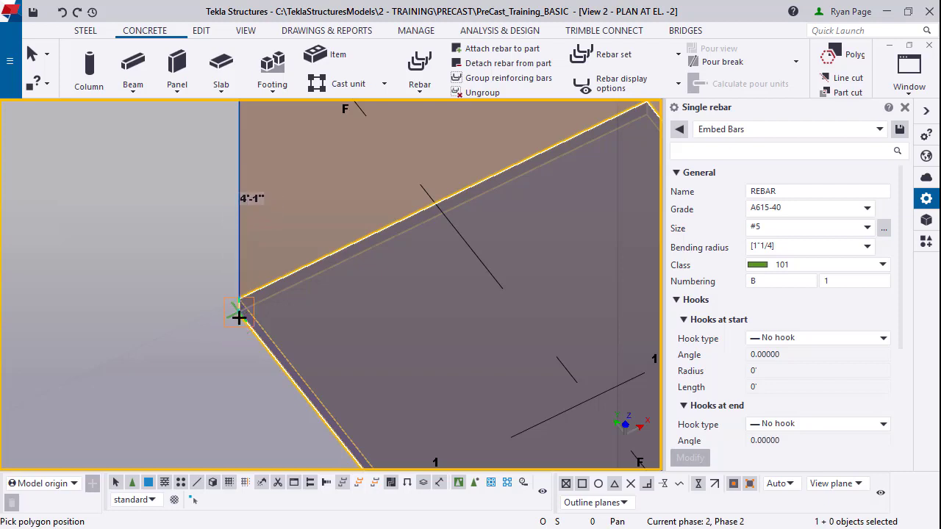
pyautogui.scroll(2, 239, 317)
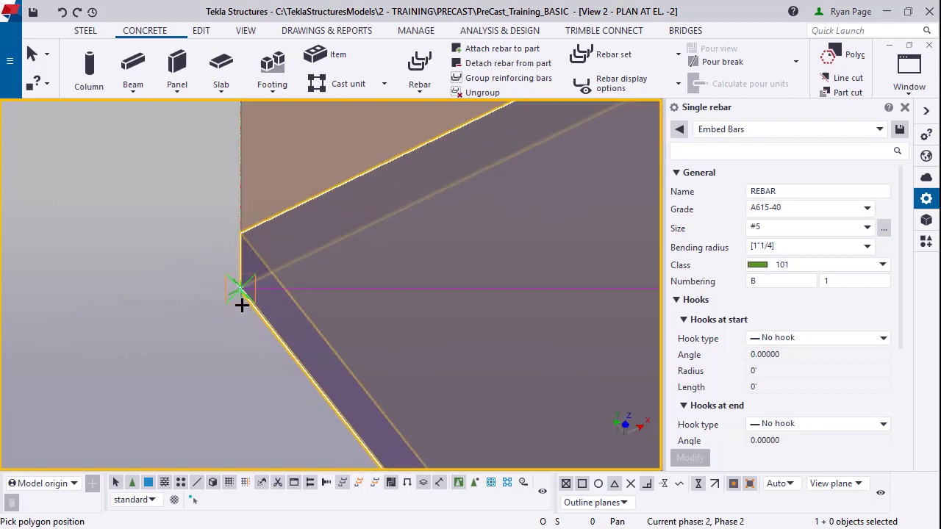
pyautogui.scroll(-3, 235, 308)
pyautogui.scroll(-2, 235, 307)
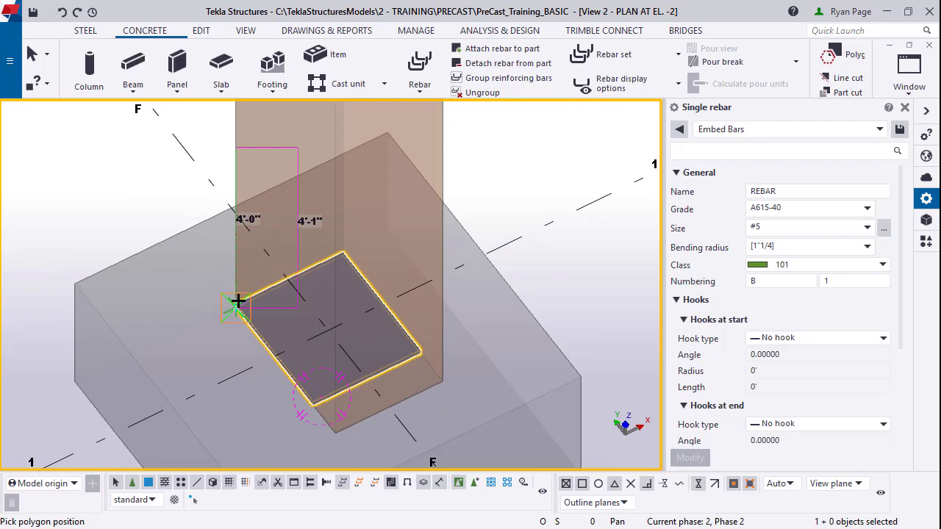
pyautogui.middleClick(238, 301)
pyautogui.rightClick(270, 261)
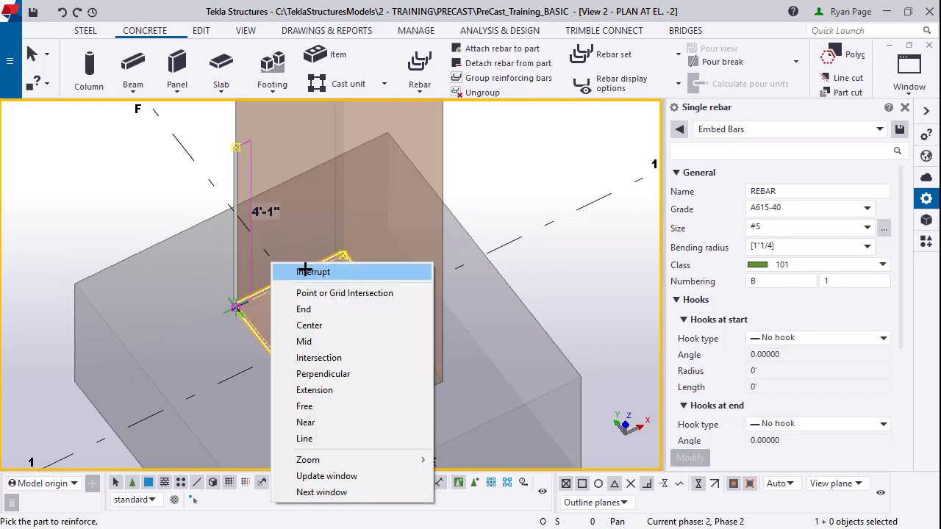
pyautogui.click(306, 272)
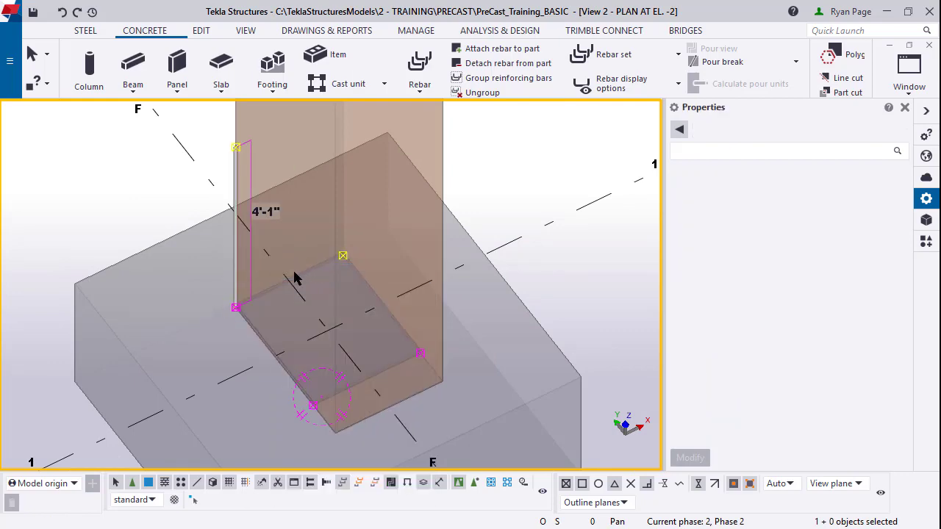
# Step: Move the dowel bar by dX 8", dY -2 3/4" and dZ 1" into the plate hole
pyautogui.scroll(4, 230, 324)
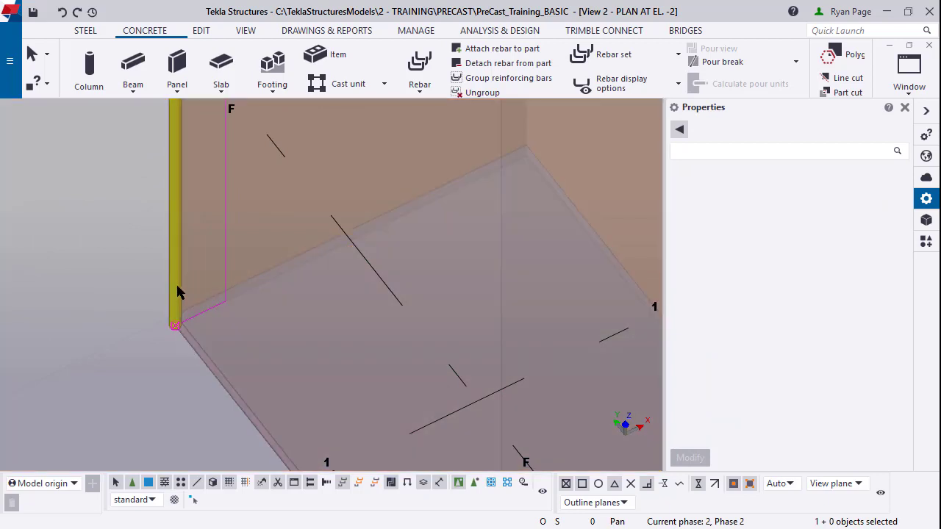
pyautogui.click(177, 291)
pyautogui.keyDown('ctrl'); pyautogui.moveTo(183, 275); pyautogui.dragTo(169, 214, button='middle'); pyautogui.keyUp('ctrl')
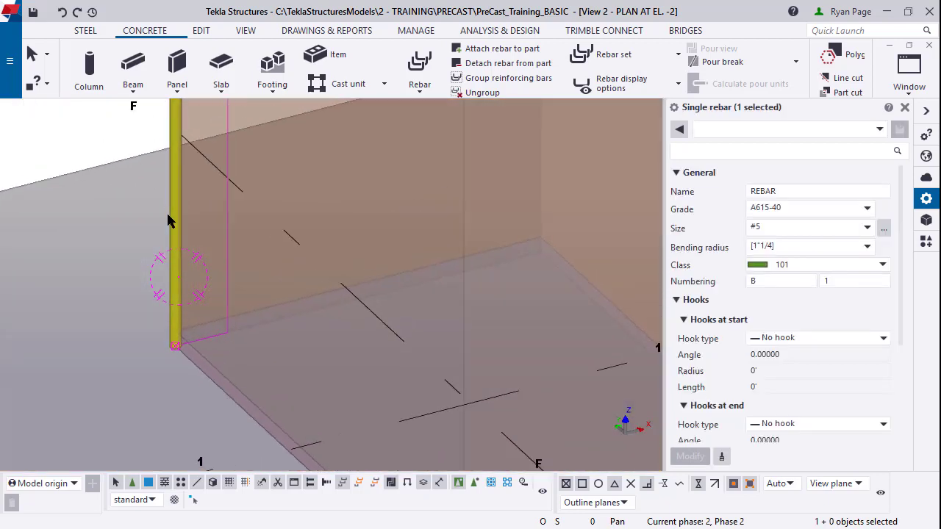
pyautogui.rightClick(168, 216)
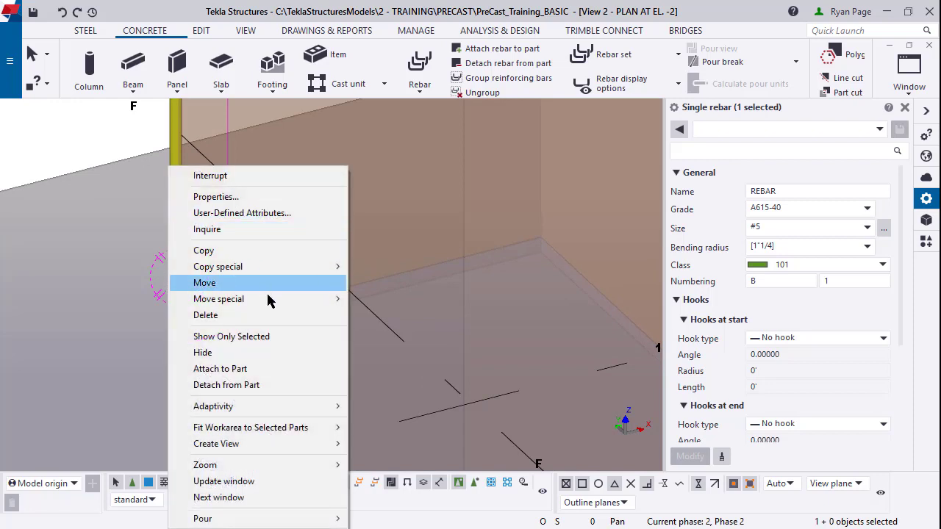
pyautogui.moveTo(269, 301)
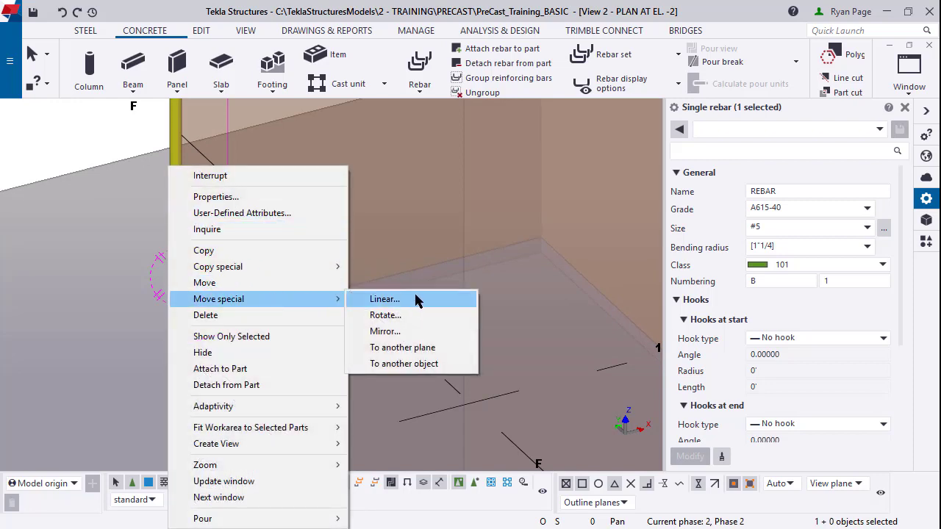
pyautogui.click(385, 299)
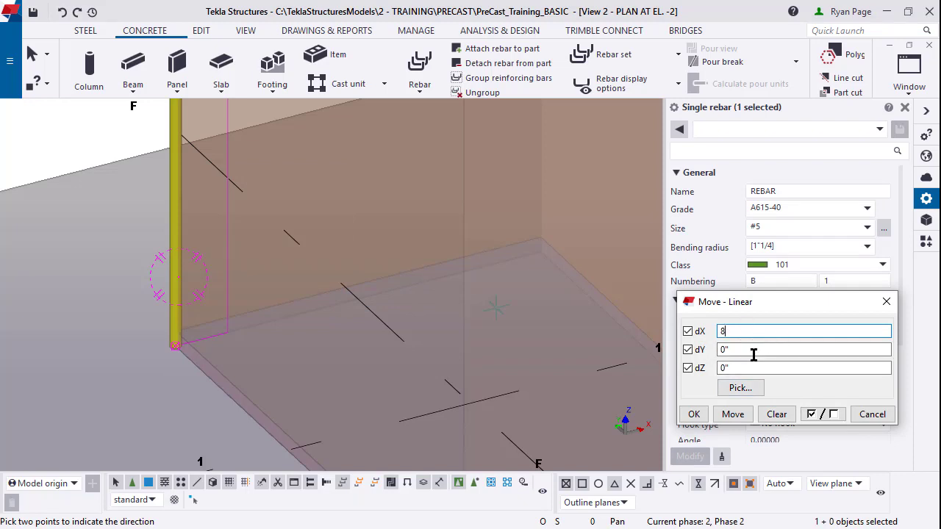
pyautogui.press('Tab')
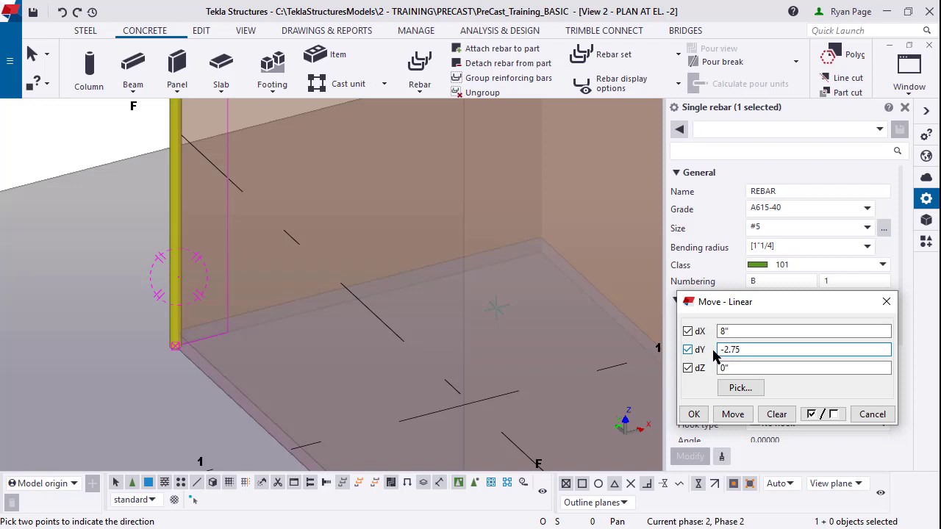
pyautogui.moveTo(732, 365)
pyautogui.mouseDown()
pyautogui.moveTo(742, 366)
pyautogui.moveTo(721, 367)
pyautogui.mouseUp()
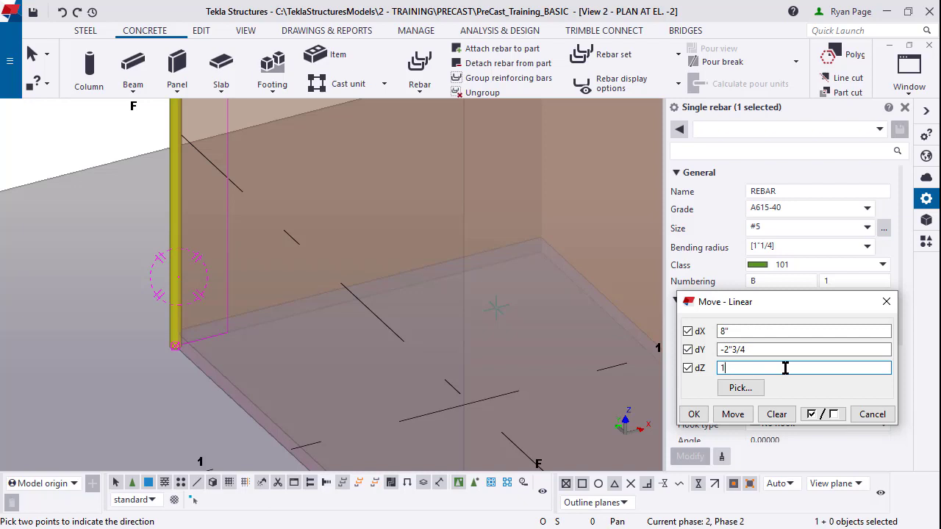
pyautogui.click(731, 414)
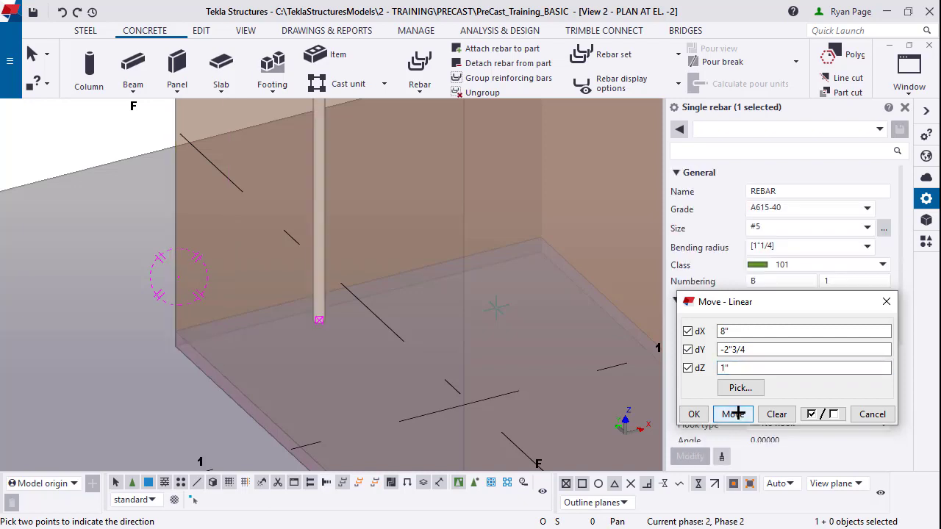
pyautogui.scroll(3, 321, 324)
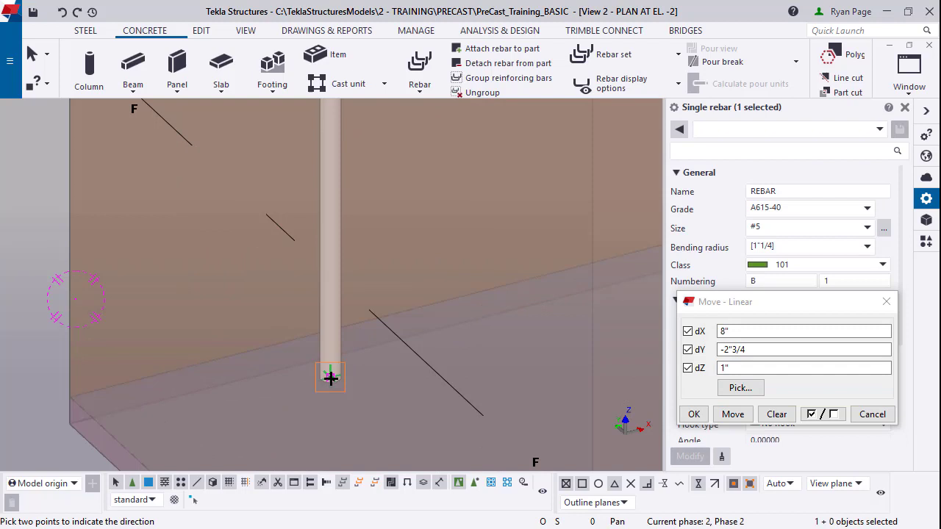
pyautogui.keyDown('ctrl'); pyautogui.moveTo(330, 377); pyautogui.dragTo(371, 362, button='middle'); pyautogui.keyUp('ctrl')
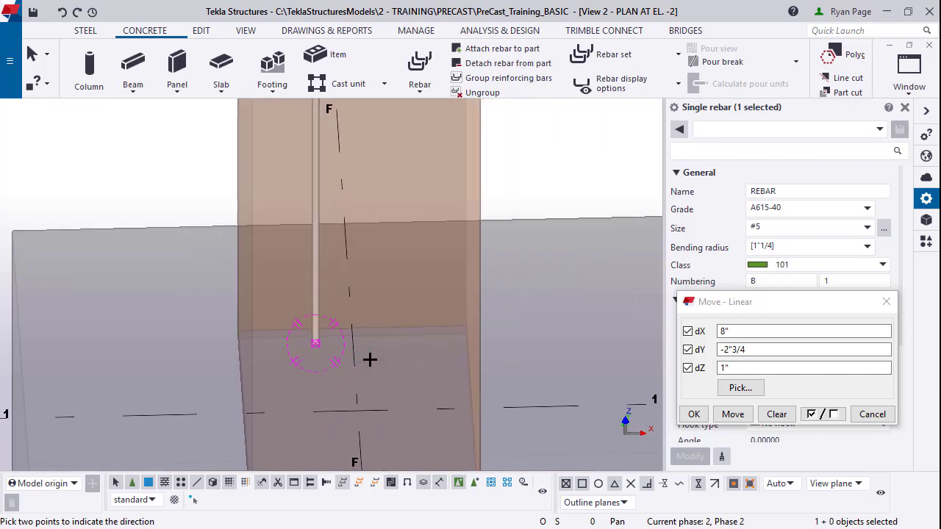
pyautogui.rightClick(370, 360)
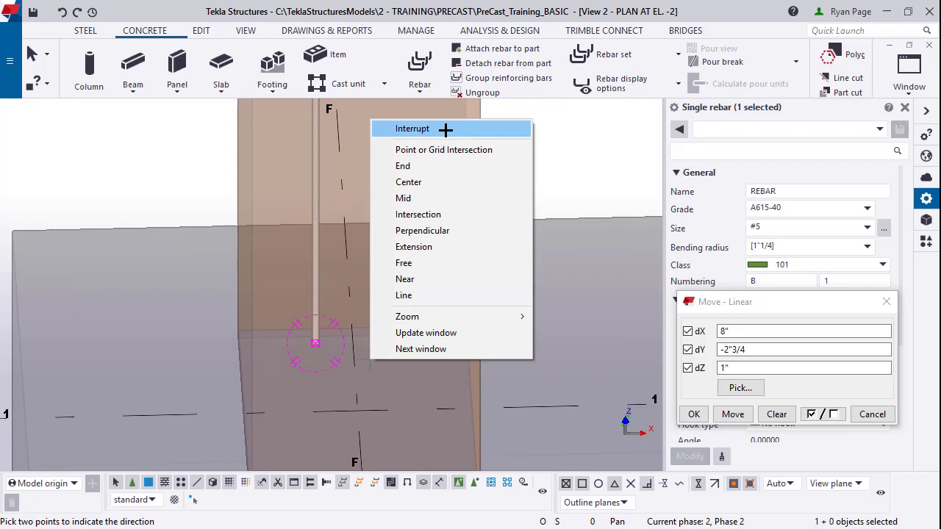
# Step: Copy the dowel 8" to the right from its centre point, then end the copy command
pyautogui.click(446, 129)
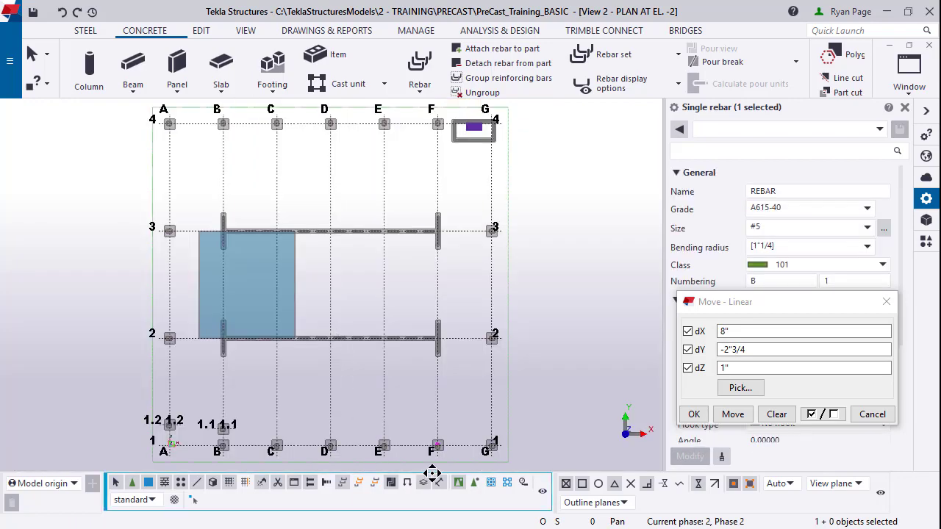
pyautogui.scroll(10, 441, 449)
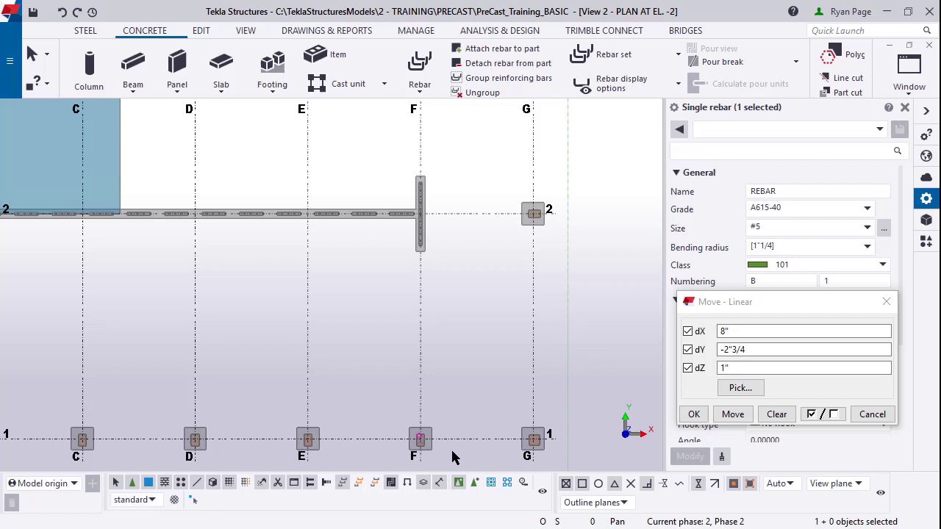
pyautogui.scroll(4, 411, 421)
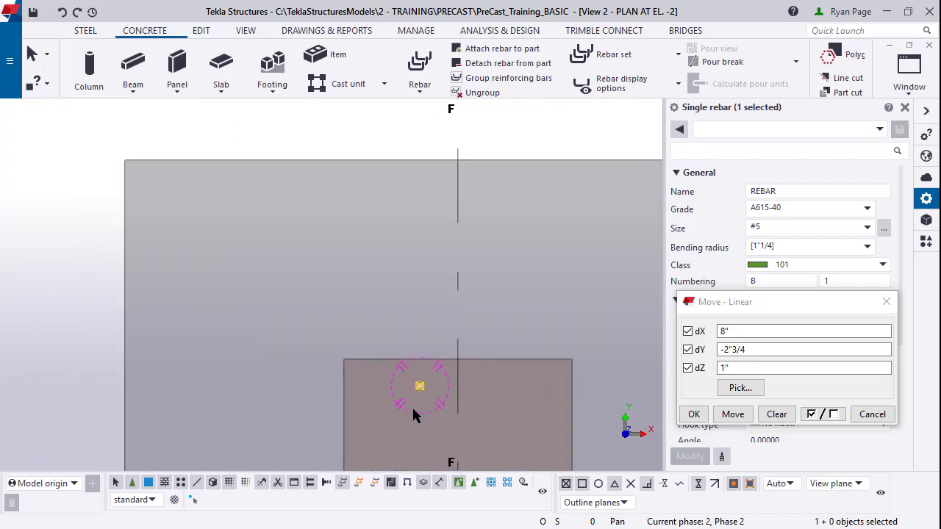
pyautogui.rightClick(447, 373)
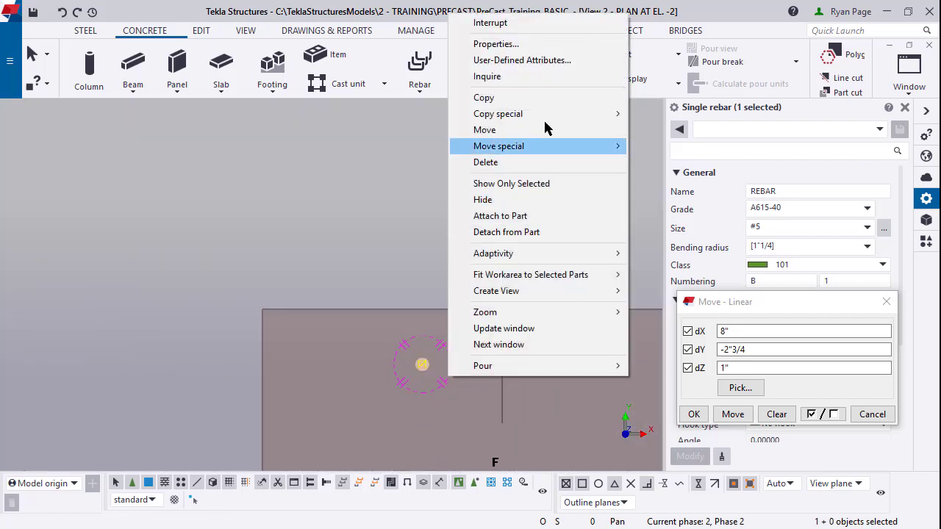
pyautogui.click(557, 97)
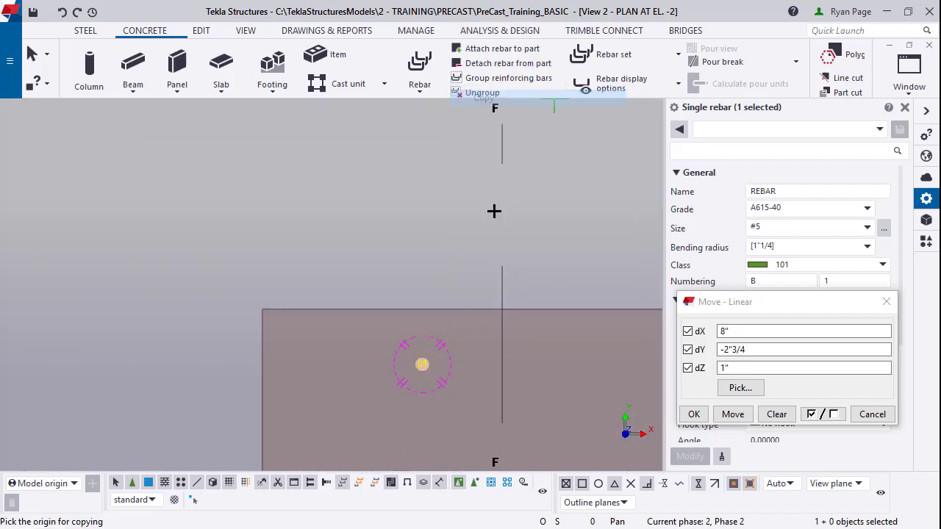
pyautogui.click(422, 365)
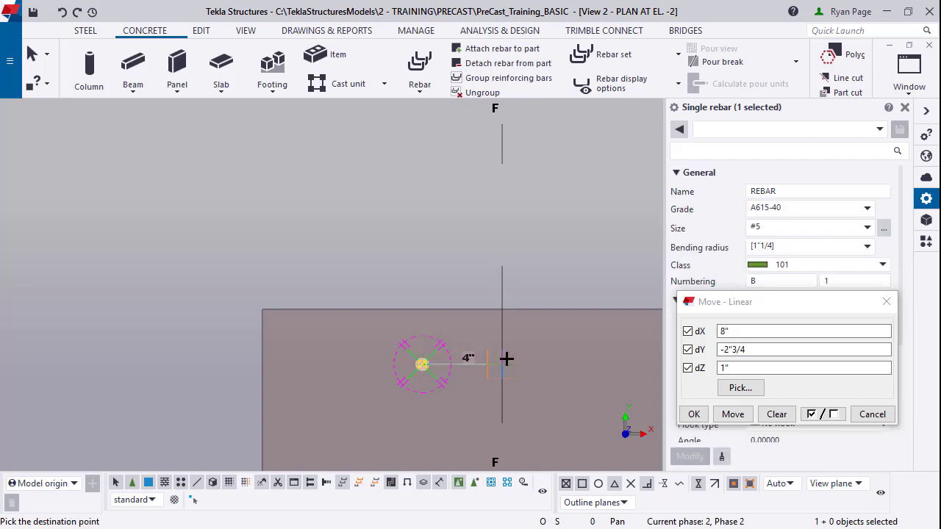
pyautogui.write('8')
pyautogui.press('Return')
pyautogui.moveTo(437, 319); pyautogui.dragTo(296, 210, button='middle')
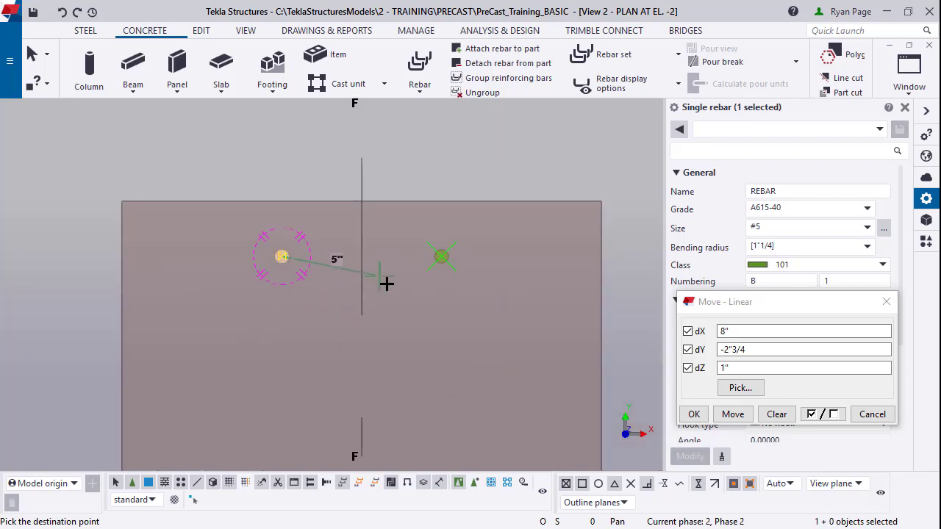
pyautogui.rightClick(416, 311)
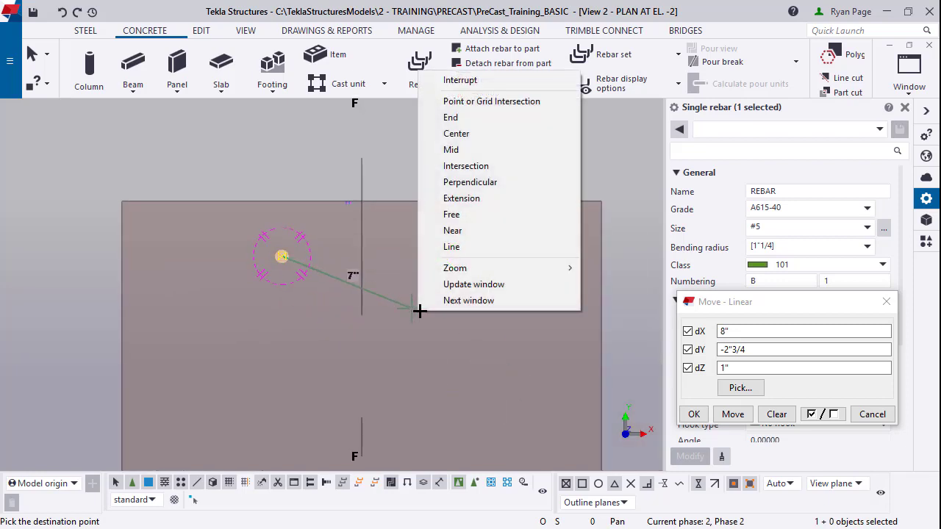
pyautogui.click(487, 78)
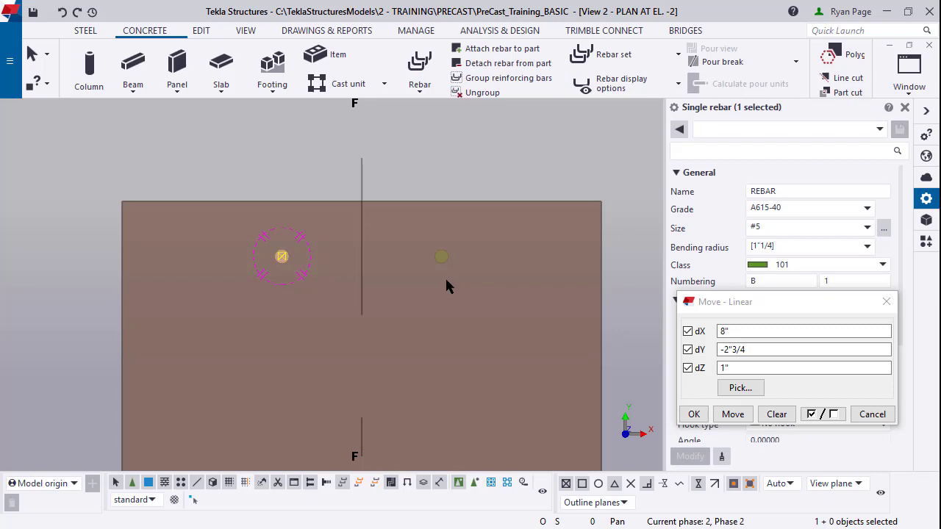
# Step: Rotate-copy both dowels three times at 90° about grid intersection F/1
pyautogui.keyDown('ctrl'); pyautogui.click(441, 256); pyautogui.keyUp('ctrl')
pyautogui.rightClick(474, 276)
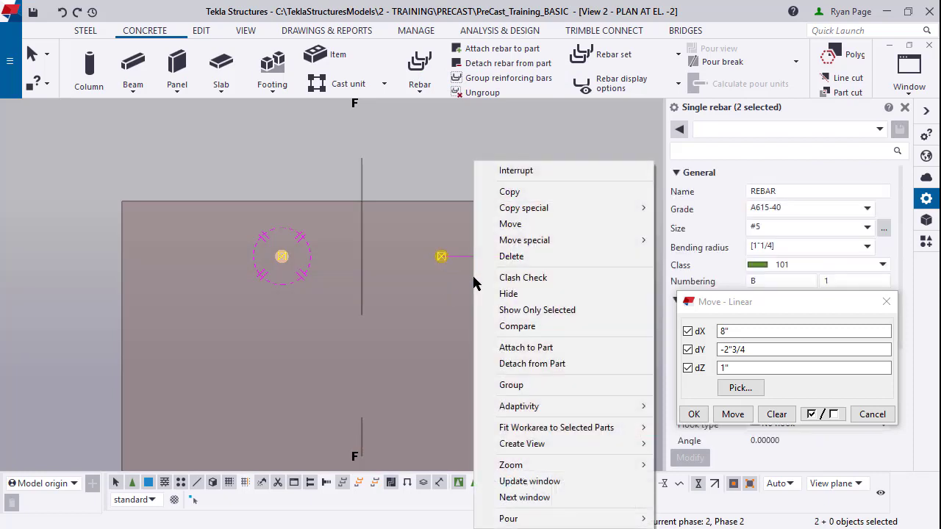
pyautogui.moveTo(588, 213)
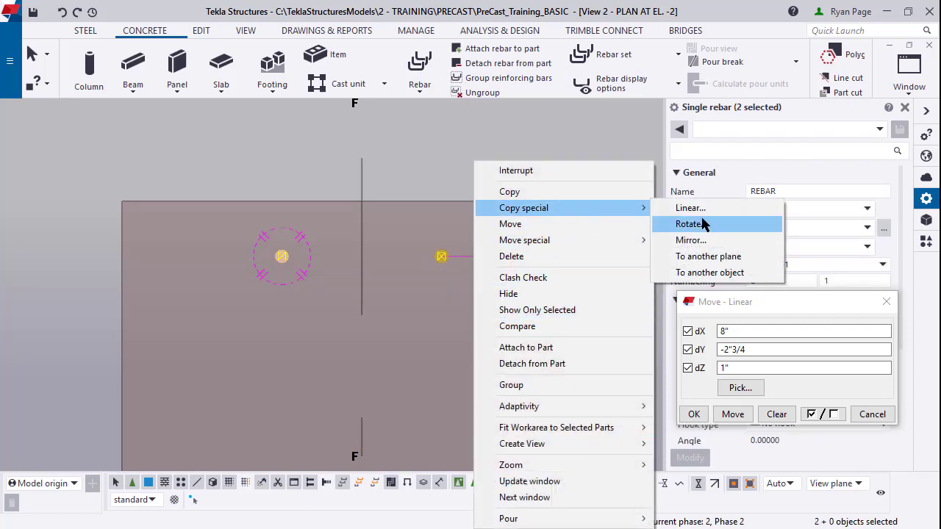
pyautogui.click(702, 225)
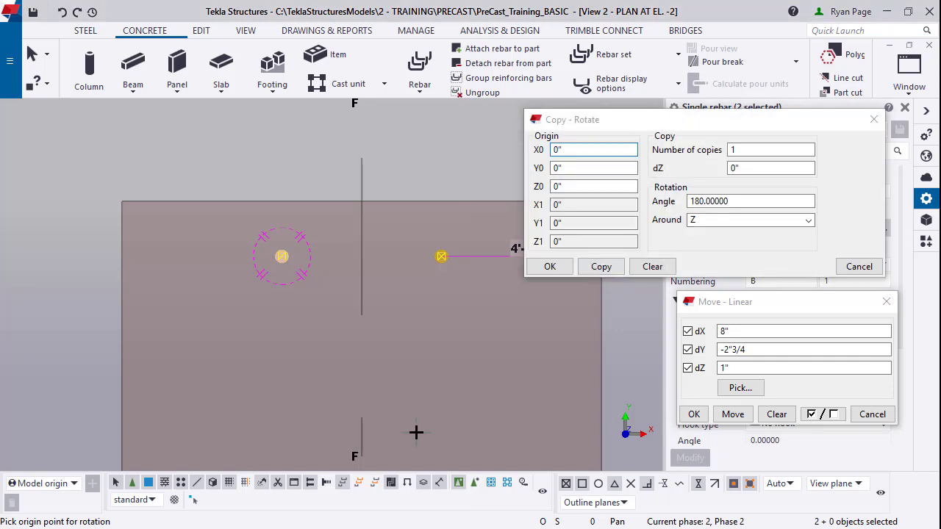
pyautogui.moveTo(419, 433); pyautogui.dragTo(435, 279, button='middle')
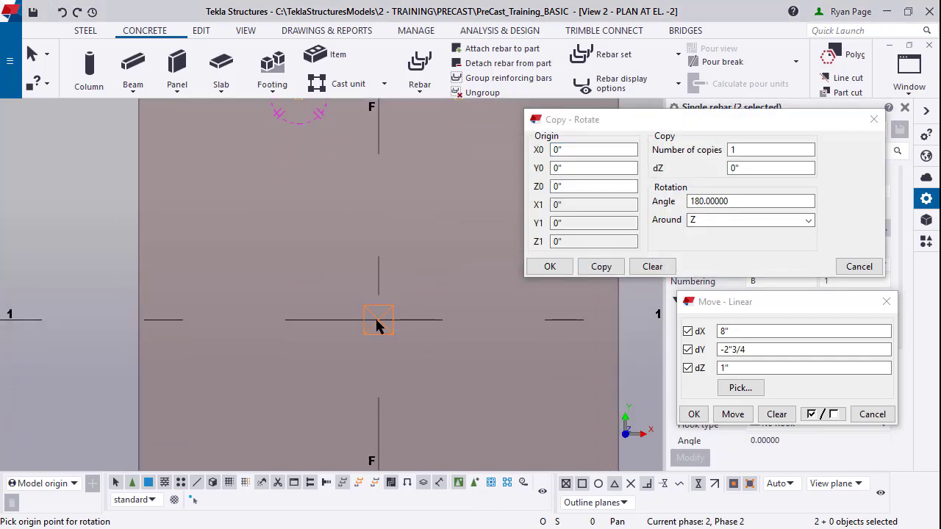
pyautogui.click(376, 321)
pyautogui.click(728, 149)
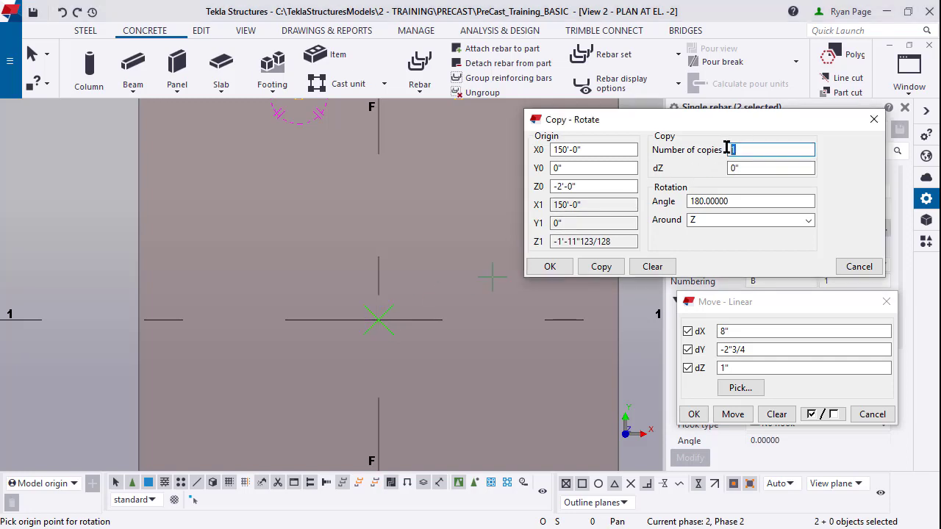
pyautogui.click(767, 200)
pyautogui.write('9')
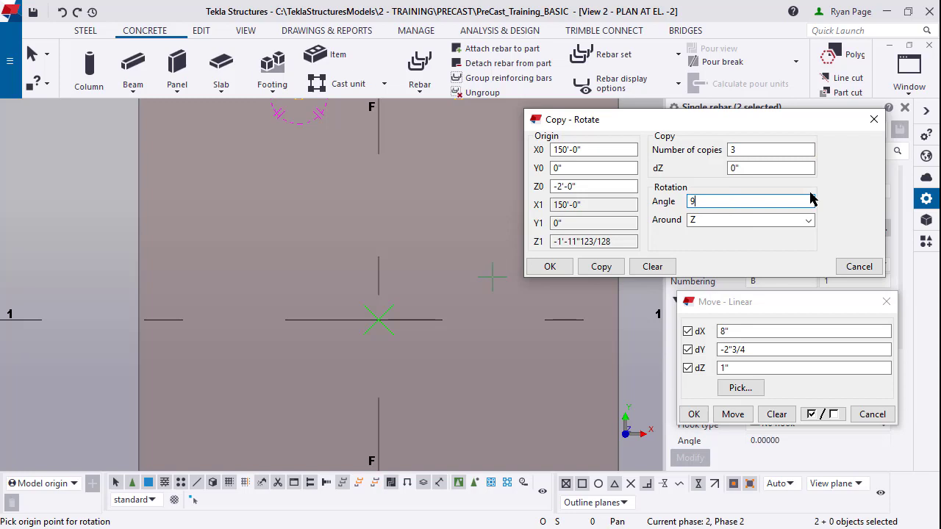
pyautogui.write('0')
pyautogui.click(603, 267)
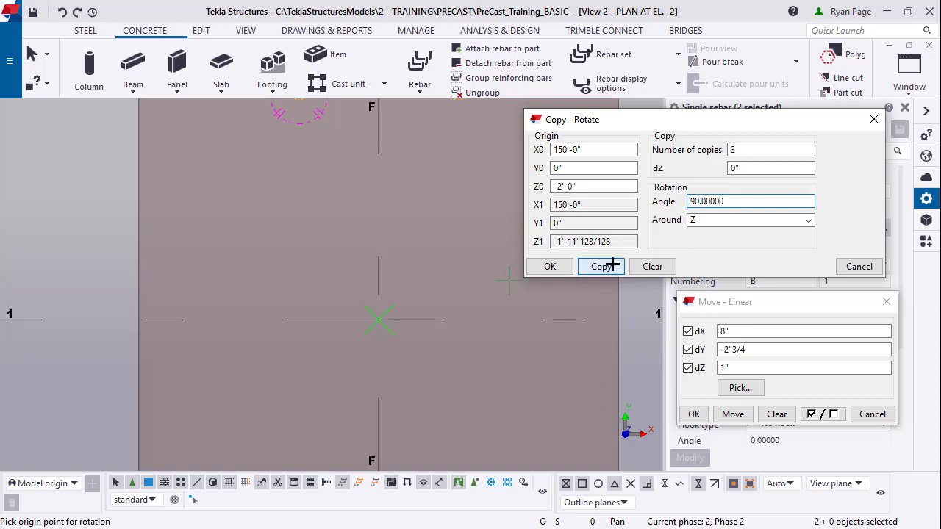
# Step: End the rotate command, then clear and close the rotated copy settings
pyautogui.scroll(-3, 439, 321)
pyautogui.rightClick(437, 331)
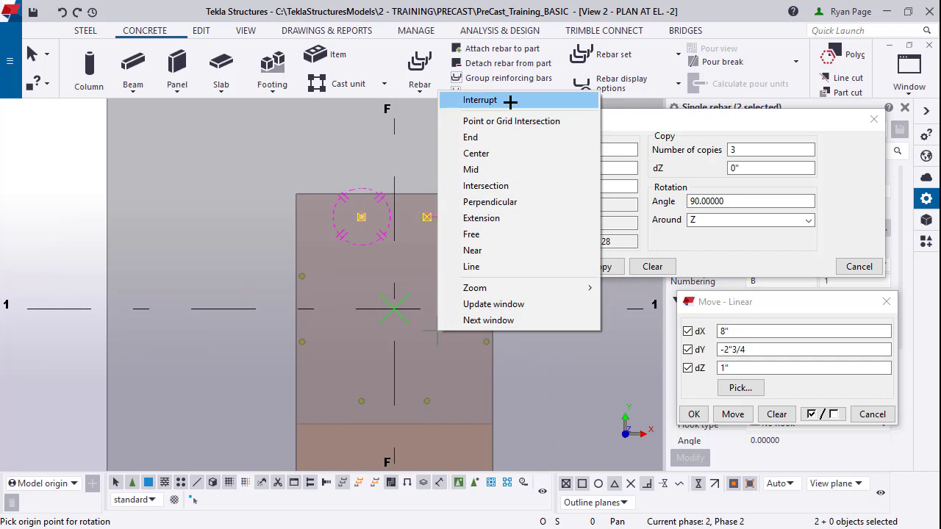
pyautogui.click(480, 100)
pyautogui.moveTo(504, 390); pyautogui.dragTo(503, 321, button='middle')
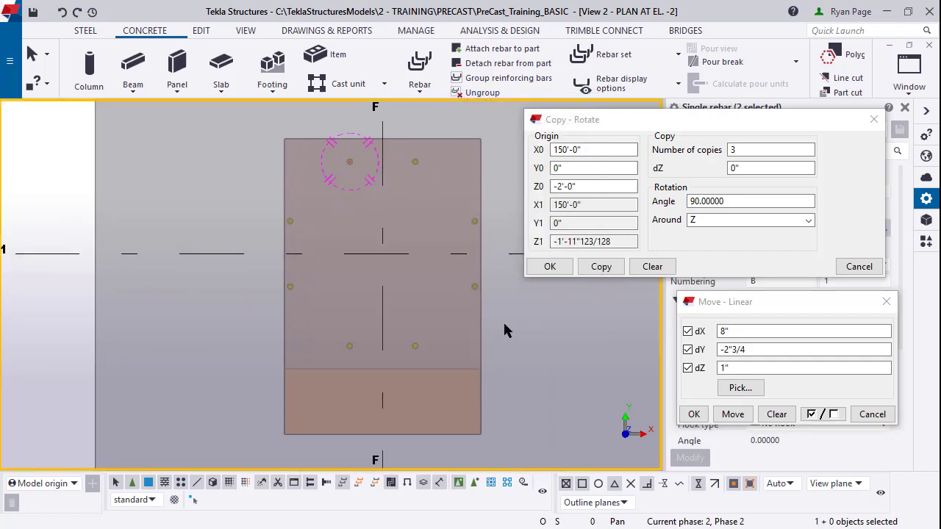
pyautogui.click(652, 266)
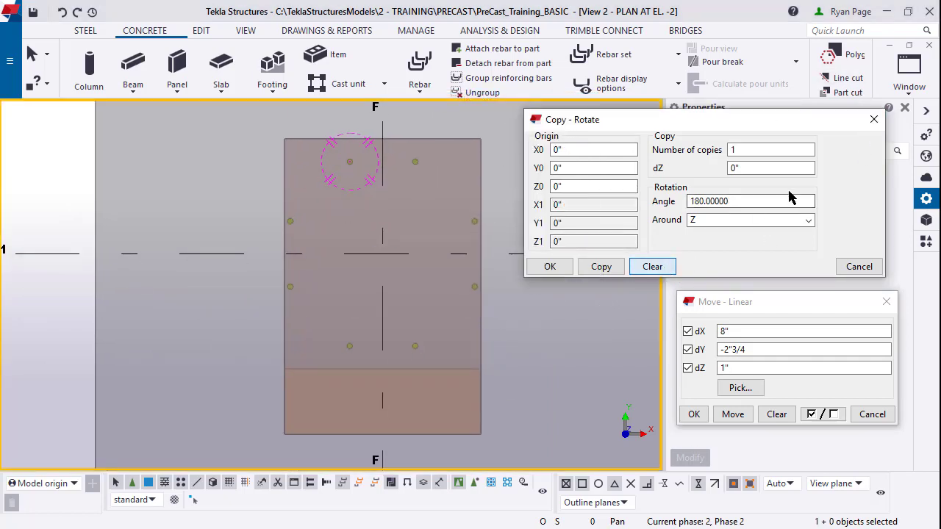
pyautogui.click(873, 119)
pyautogui.scroll(2, 463, 324)
pyautogui.moveTo(468, 324); pyautogui.dragTo(492, 374, button='middle')
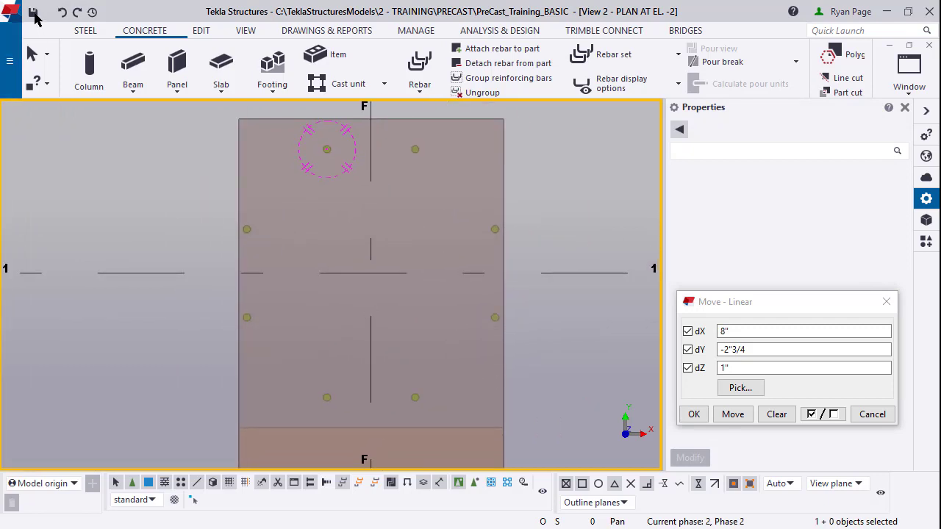
# Step: Save the model and start bolt creation from the steel tools
pyautogui.click(33, 13)
pyautogui.click(85, 30)
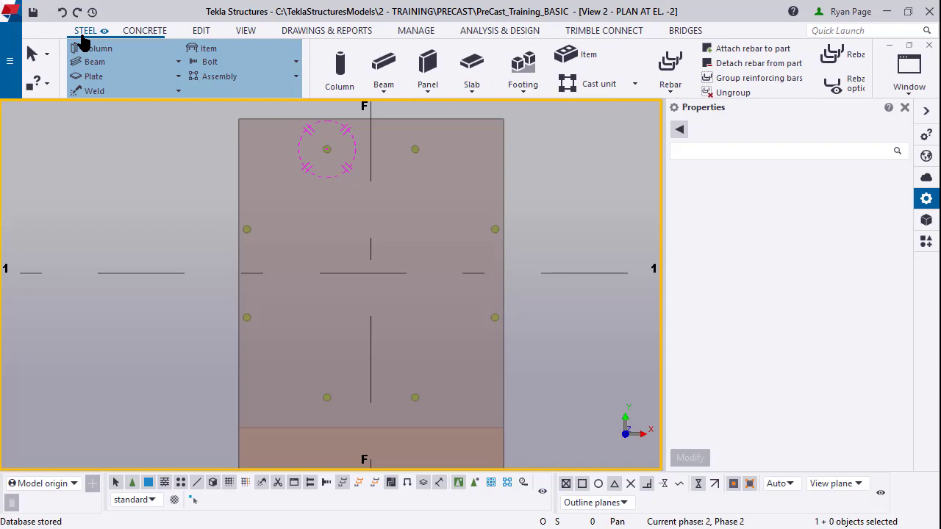
pyautogui.click(245, 65)
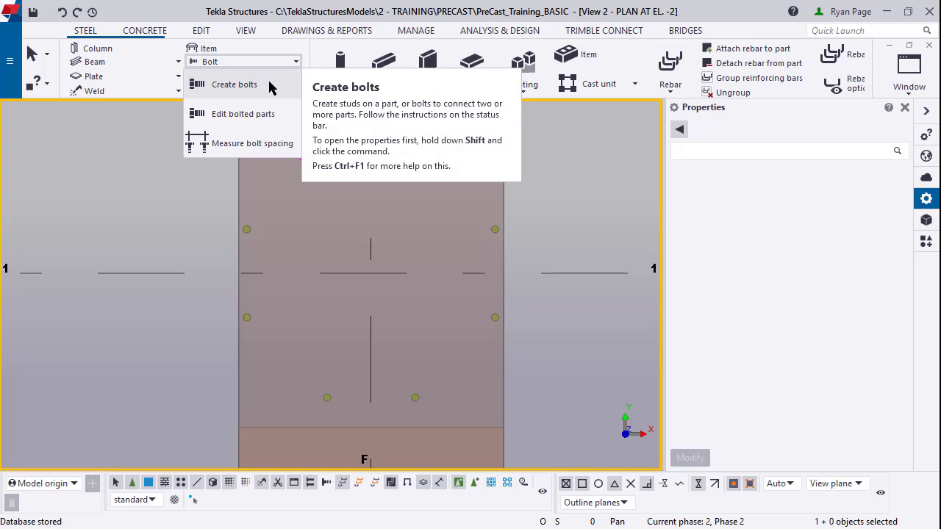
pyautogui.click(269, 88)
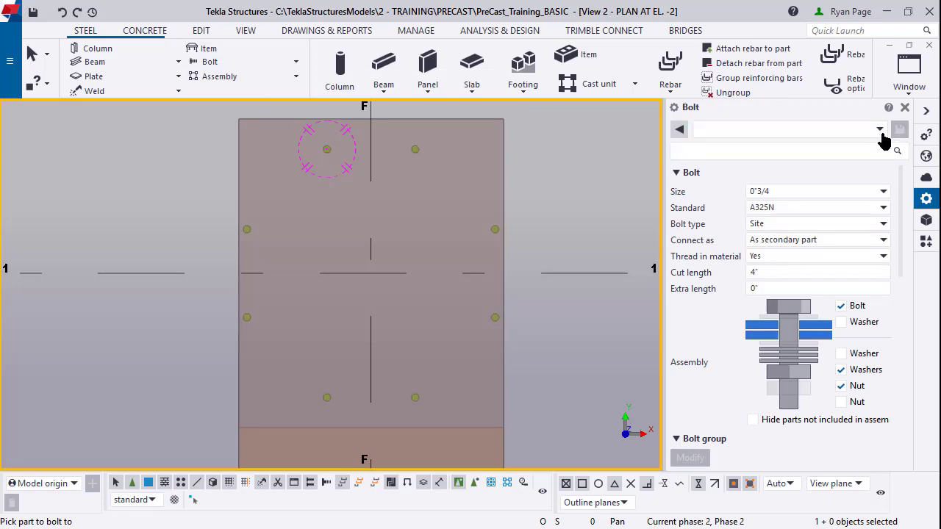
# Step: Load the Hole bolt preset with size 1" and the A307 standard
pyautogui.click(880, 131)
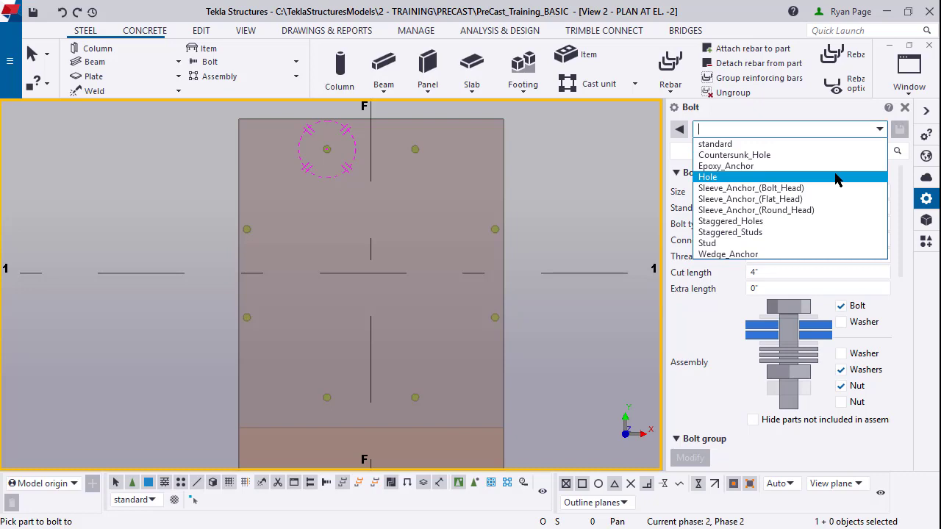
pyautogui.click(836, 177)
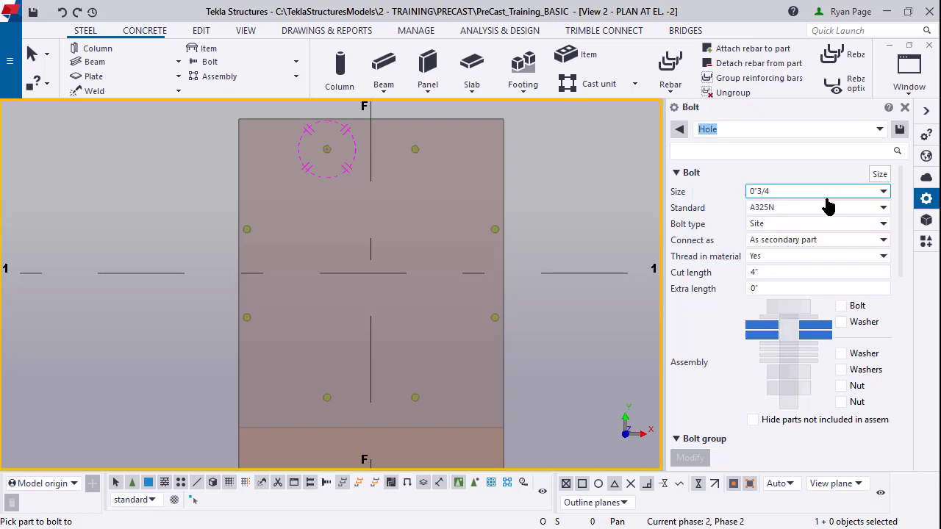
pyautogui.click(882, 192)
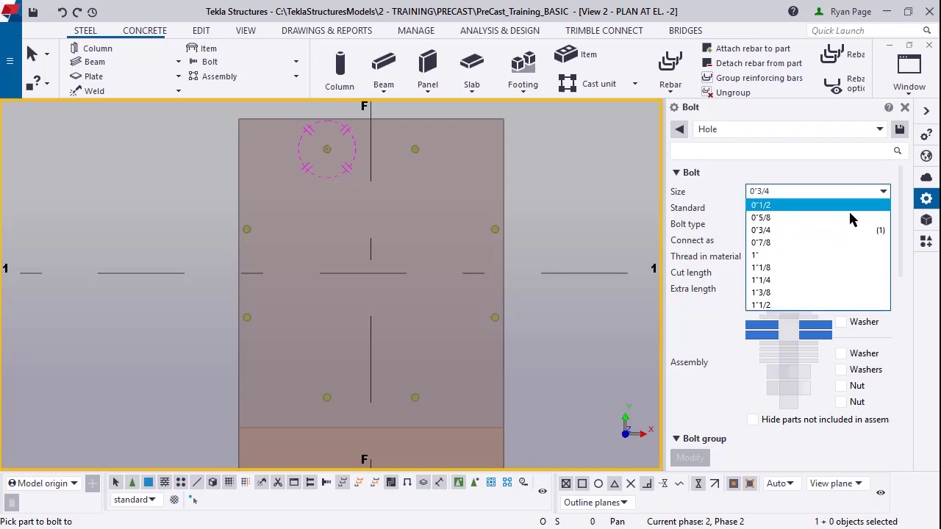
pyautogui.click(837, 258)
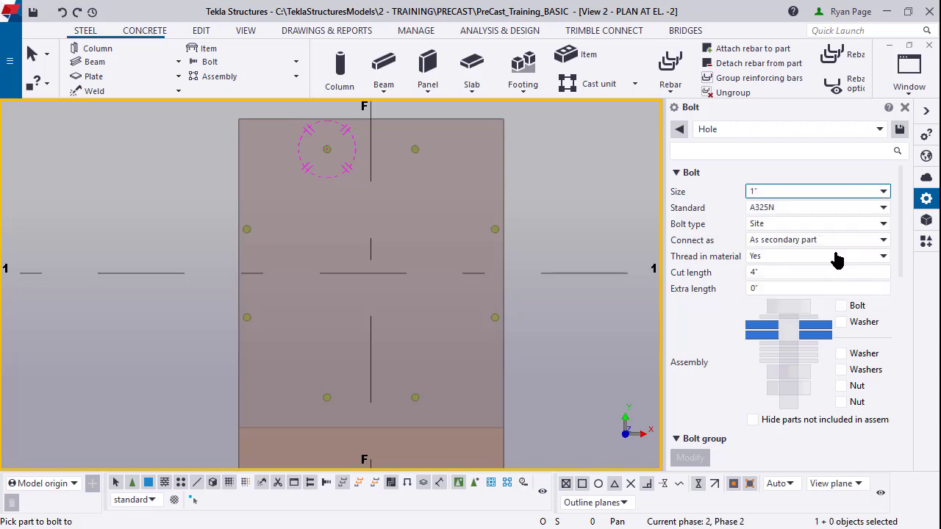
pyautogui.click(816, 212)
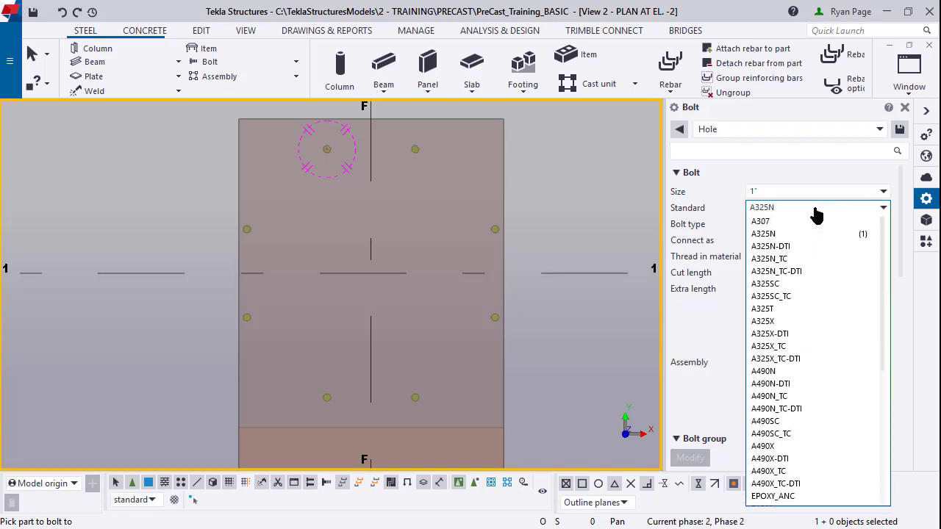
pyautogui.click(812, 222)
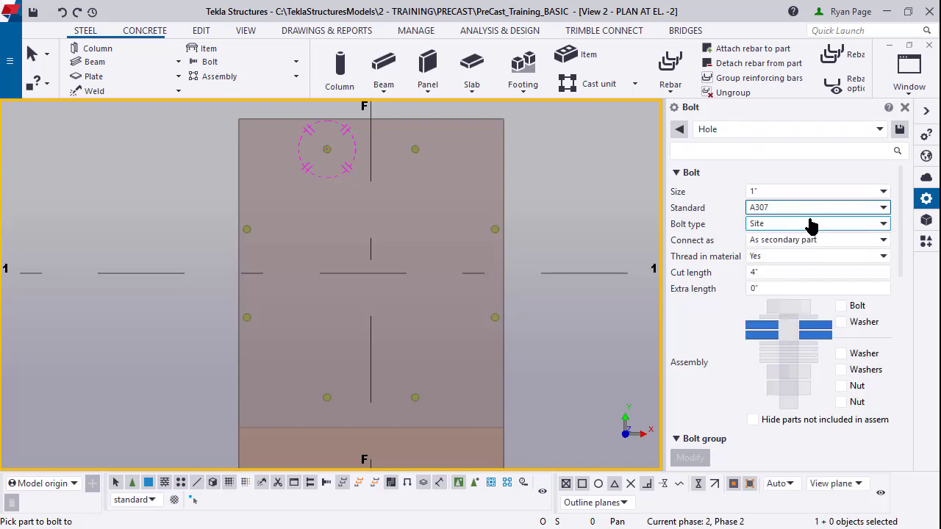
# Step: Set bolt distance X and Y to 18 and the start Dx offset to 3
pyautogui.scroll(-3, 804, 285)
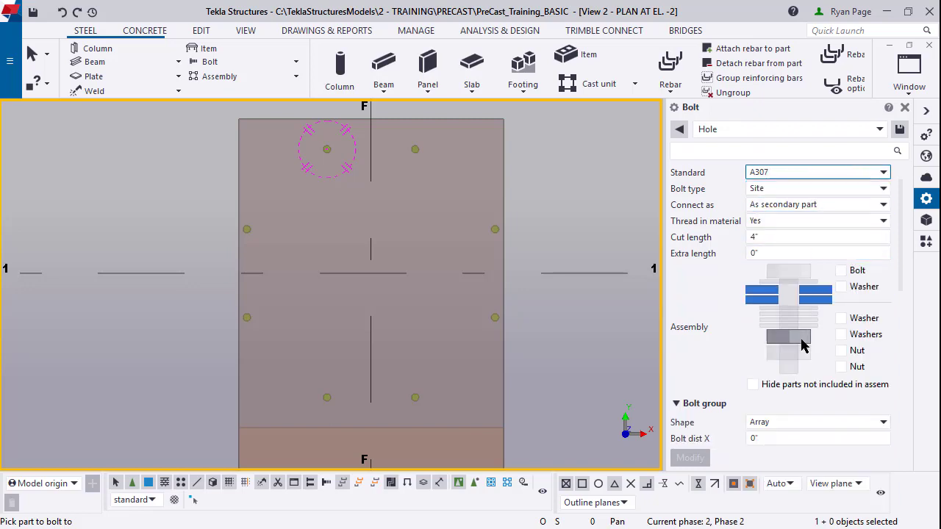
pyautogui.scroll(-1, 784, 360)
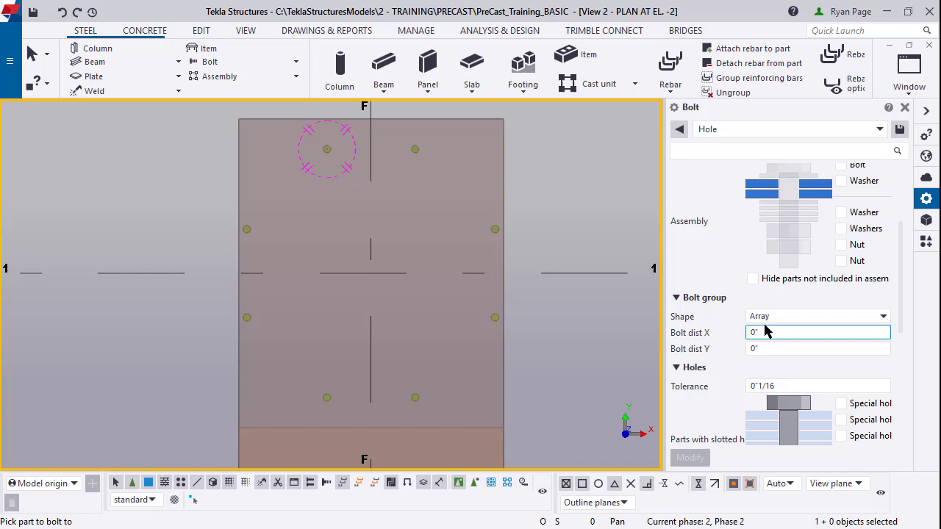
pyautogui.moveTo(772, 333); pyautogui.dragTo(738, 339)
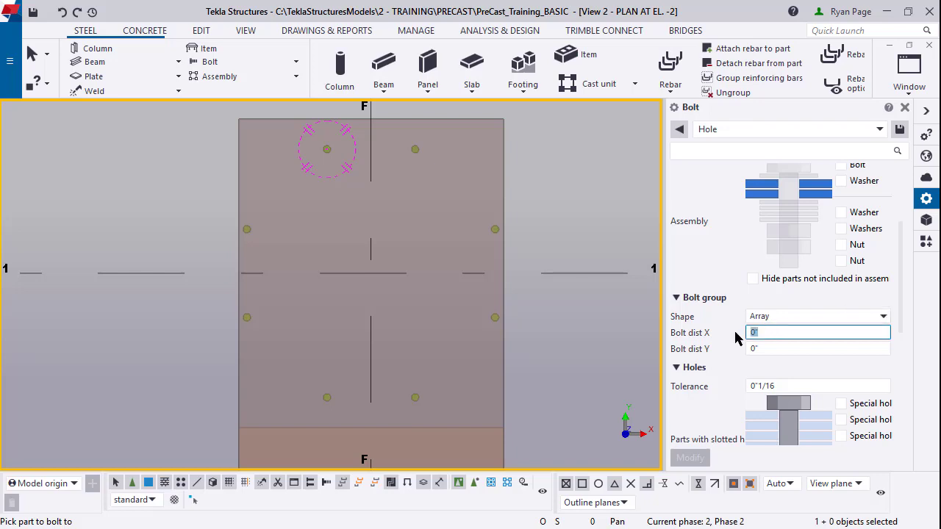
pyautogui.write('18')
pyautogui.click(798, 349)
pyautogui.moveTo(794, 348); pyautogui.dragTo(734, 353)
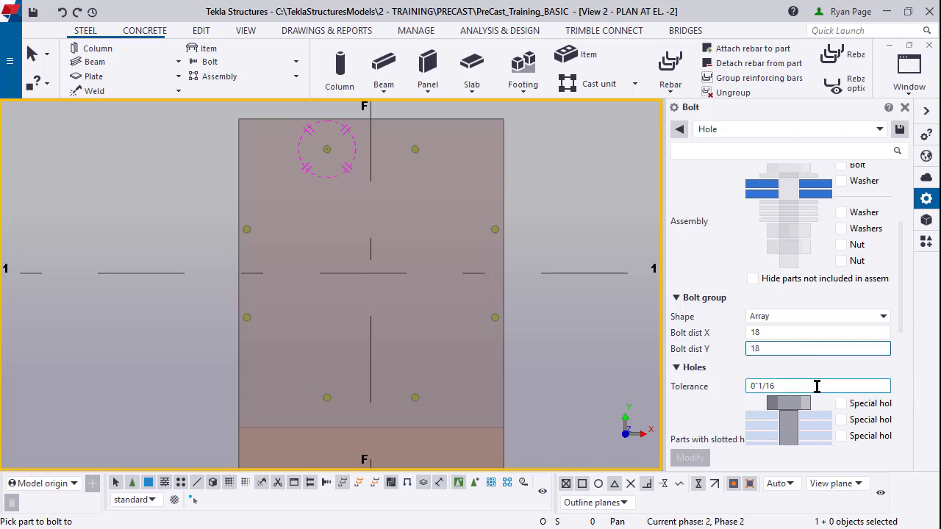
pyautogui.write('18')
pyautogui.scroll(-10, 808, 390)
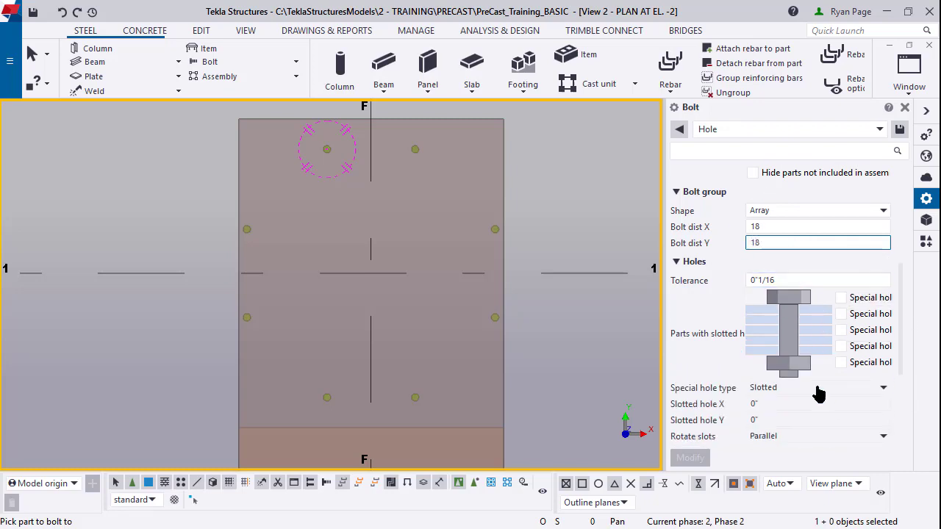
pyautogui.scroll(-1, 800, 393)
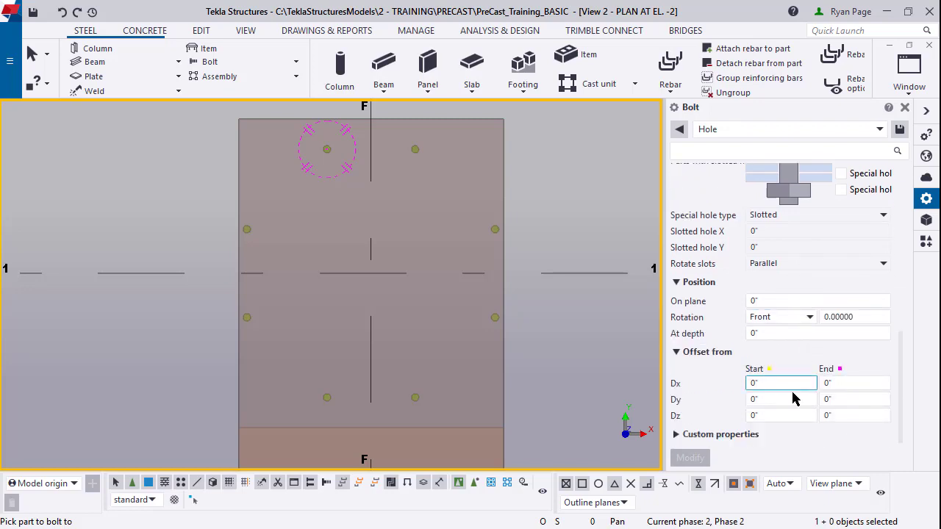
pyautogui.click(750, 384)
pyautogui.scroll(3, 459, 363)
# Step: Pick the BP1 base plate, then two points along its edge to place four holes
pyautogui.moveTo(424, 331); pyautogui.dragTo(477, 388, button='middle')
pyautogui.scroll(2, 478, 388)
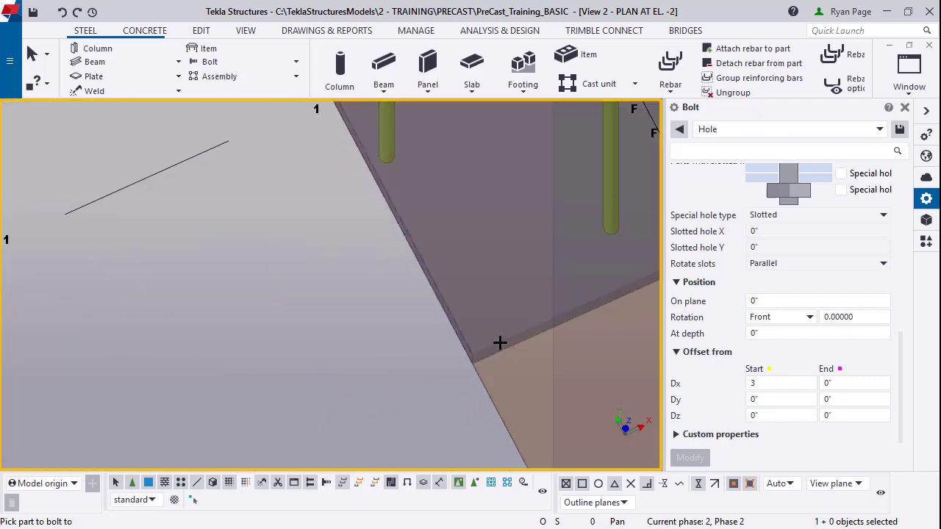
pyautogui.click(499, 343)
pyautogui.keyDown('ctrl'); pyautogui.moveTo(510, 265); pyautogui.dragTo(468, 274, button='middle'); pyautogui.keyUp('ctrl')
pyautogui.middleClick(468, 274)
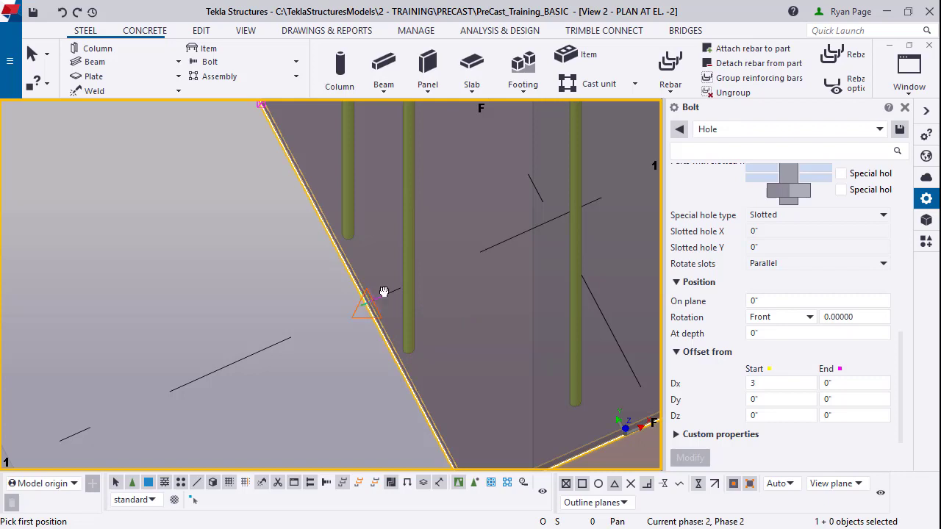
pyautogui.moveTo(384, 292)
pyautogui.keyDown('ctrl'); pyautogui.mouseDown(button='middle')
pyautogui.moveTo(363, 299)
pyautogui.moveTo(388, 299)
pyautogui.mouseUp(button='middle'); pyautogui.keyUp('ctrl')
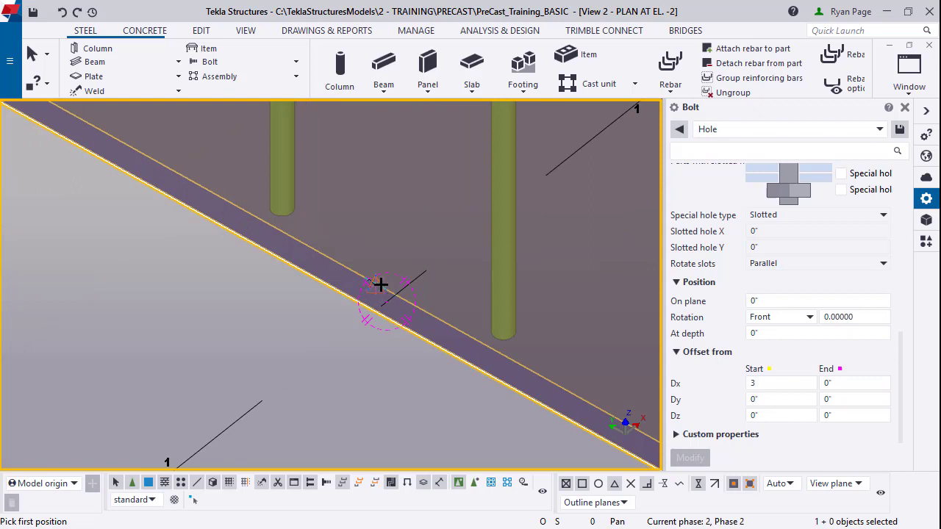
pyautogui.click(378, 283)
pyautogui.scroll(-5, 370, 331)
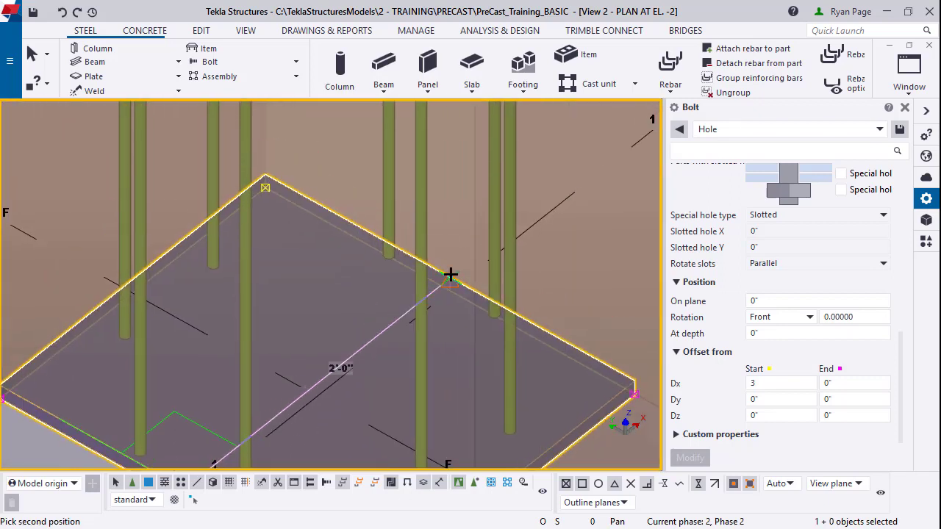
pyautogui.click(451, 274)
pyautogui.scroll(-3, 445, 342)
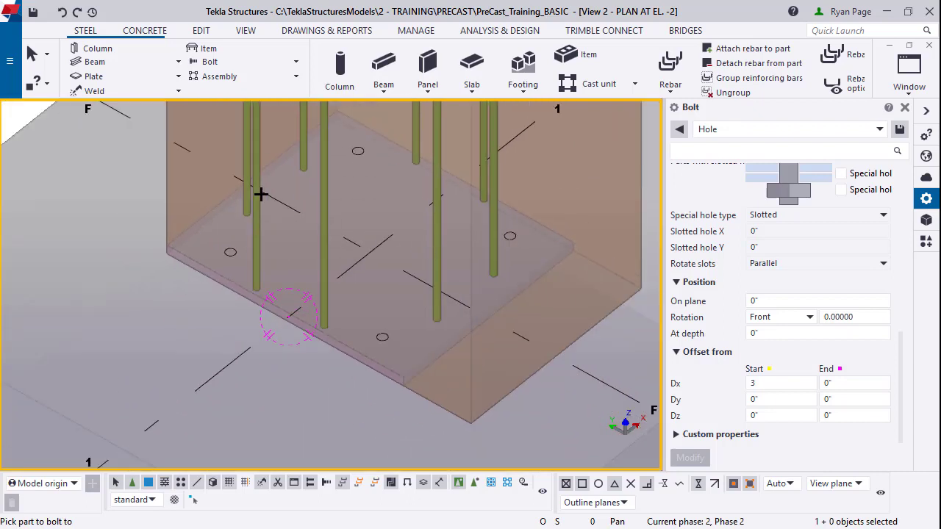
# Step: Interrupt the hole command and select the base plate
pyautogui.rightClick(78, 200)
pyautogui.click(121, 209)
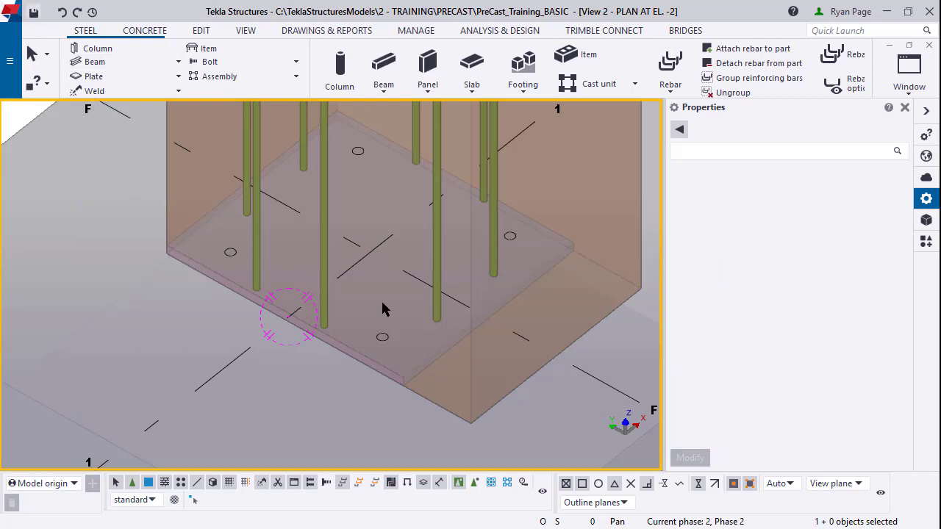
pyautogui.moveTo(485, 310); pyautogui.dragTo(472, 357, button='middle')
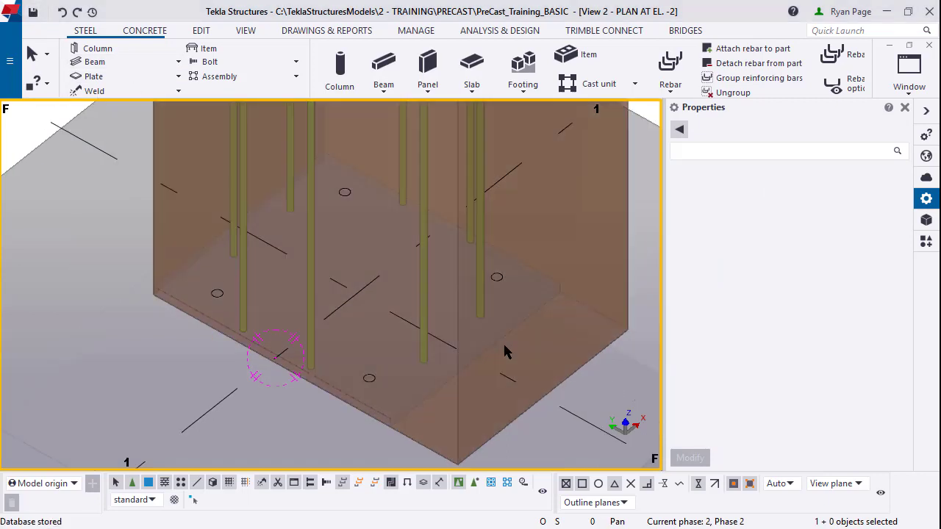
pyautogui.click(486, 326)
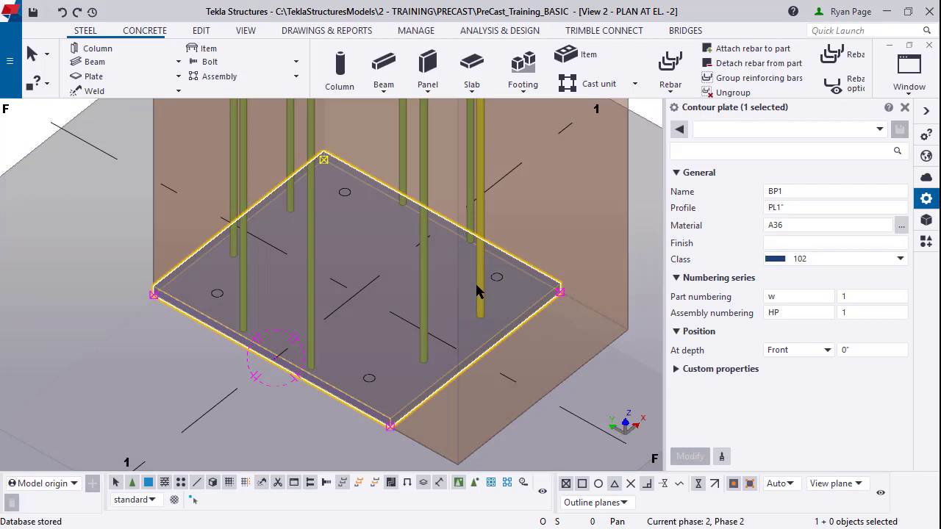
# Step: Add all eight dowel bars and the hole group to the selection
pyautogui.keyDown('ctrl'); pyautogui.click(480, 270); pyautogui.keyUp('ctrl')
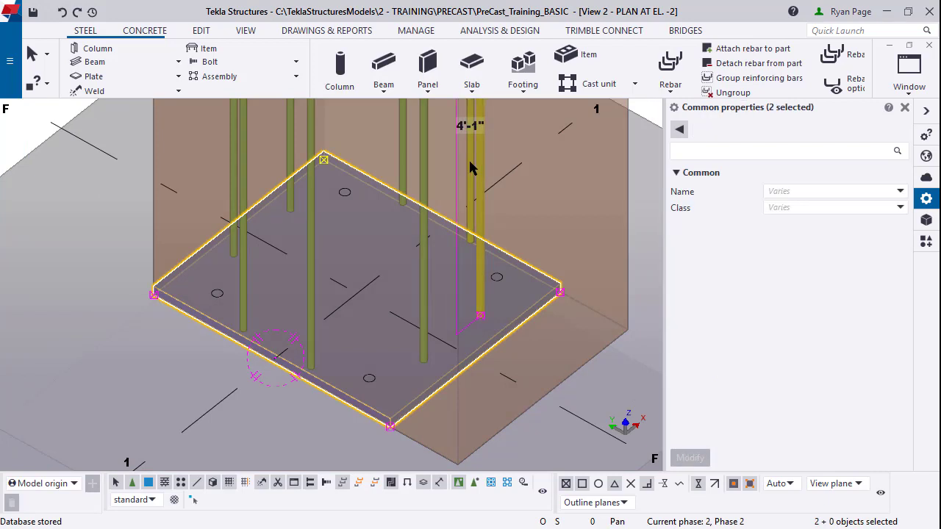
pyautogui.keyDown('ctrl'); pyautogui.click(422, 165); pyautogui.keyUp('ctrl')
pyautogui.keyDown('ctrl'); pyautogui.click(404, 161); pyautogui.keyUp('ctrl')
pyautogui.keyDown('ctrl'); pyautogui.click(312, 128); pyautogui.keyUp('ctrl')
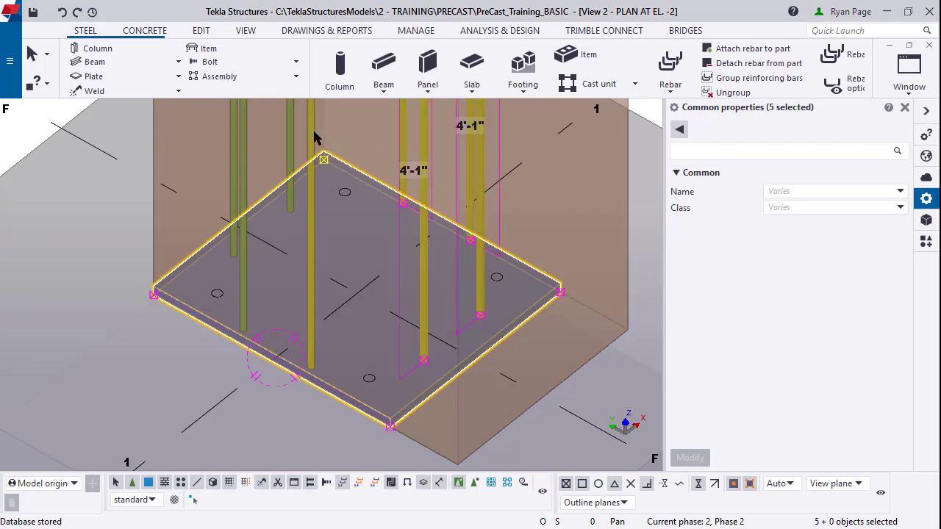
pyautogui.keyDown('ctrl'); pyautogui.click(292, 133); pyautogui.keyUp('ctrl')
pyautogui.keyDown('ctrl'); pyautogui.click(292, 140); pyautogui.keyUp('ctrl')
pyautogui.keyDown('ctrl'); pyautogui.click(246, 172); pyautogui.keyUp('ctrl')
pyautogui.keyDown('ctrl'); pyautogui.click(231, 158); pyautogui.keyUp('ctrl')
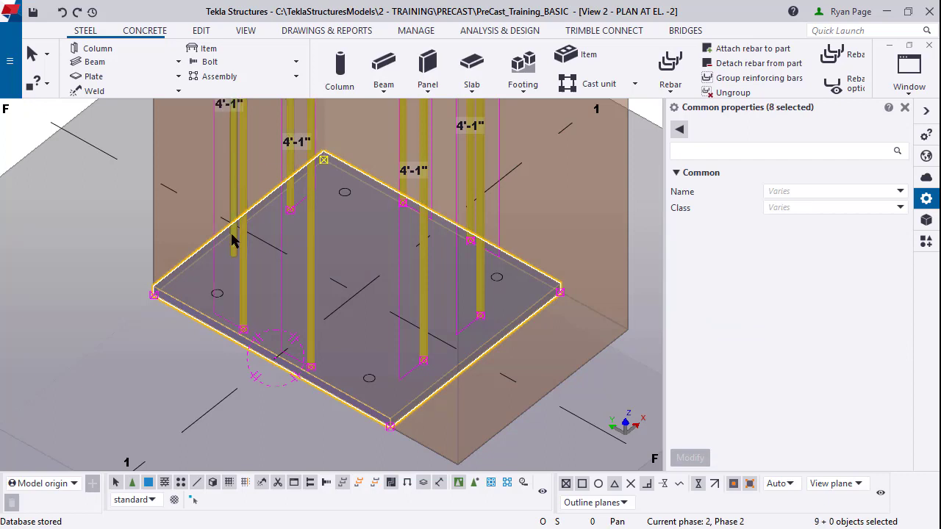
pyautogui.keyDown('ctrl'); pyautogui.click(220, 295); pyautogui.keyUp('ctrl')
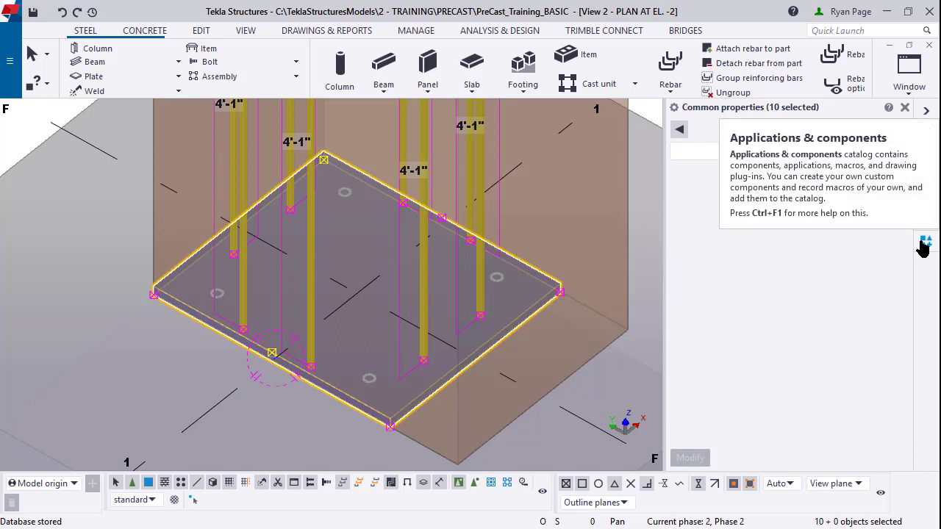
# Step: Choose Define custom component from the Applications & components catalog menu
pyautogui.click(925, 244)
pyautogui.click(867, 129)
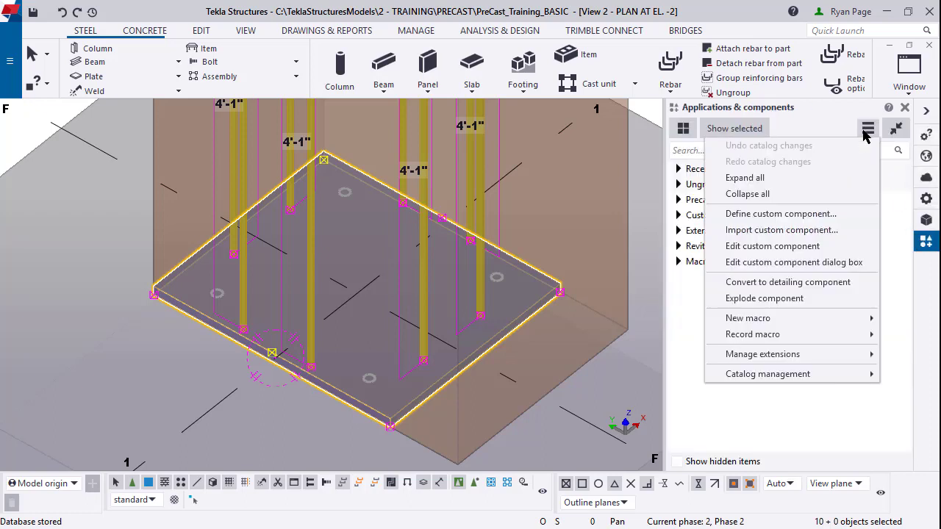
pyautogui.click(849, 220)
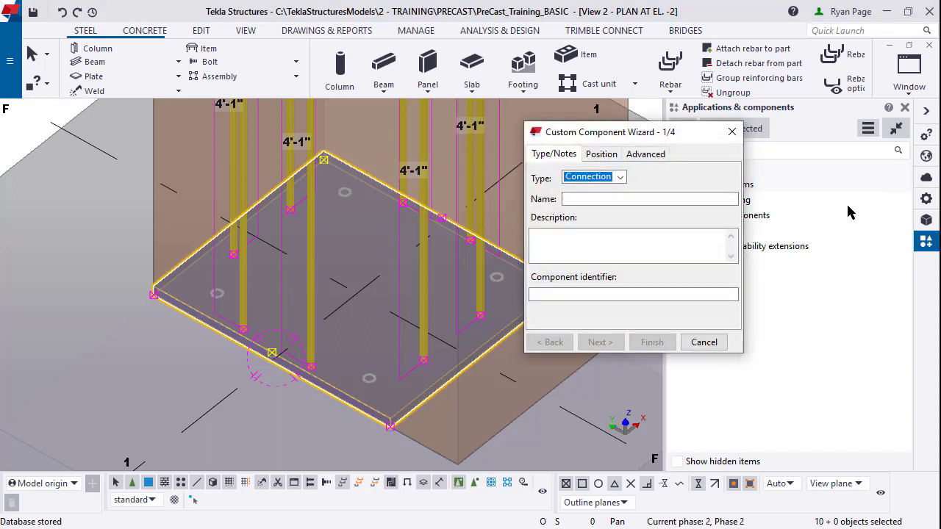
# Step: Set the component type to Part, name it BP1, and advance to part positions
pyautogui.click(594, 179)
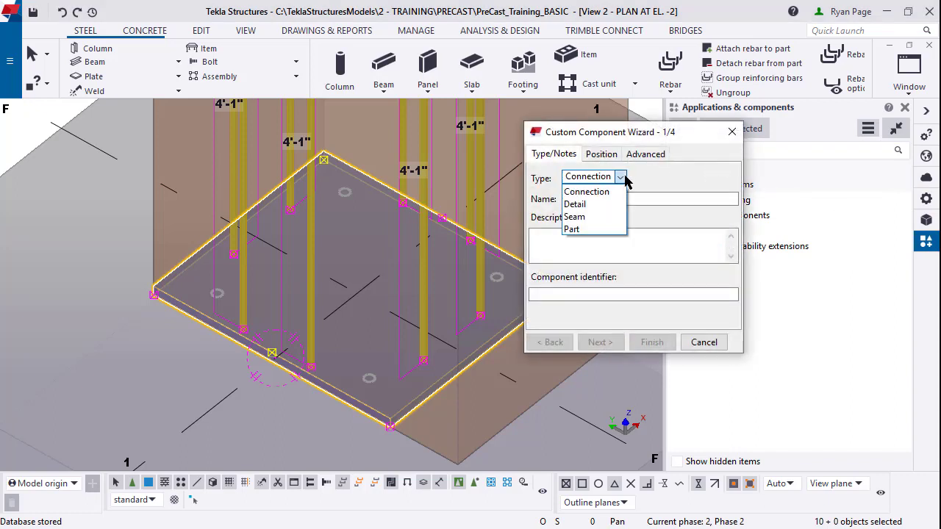
pyautogui.click(604, 230)
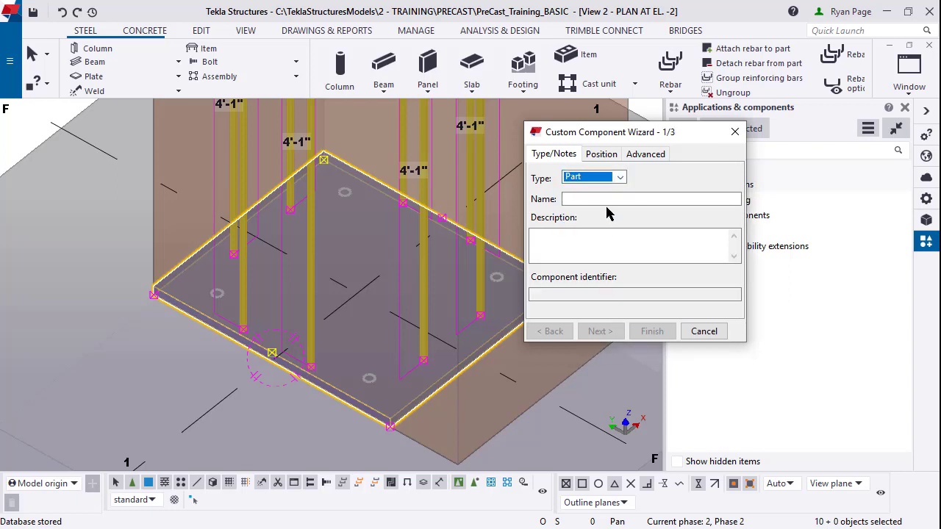
pyautogui.click(605, 198)
pyautogui.write('BP1')
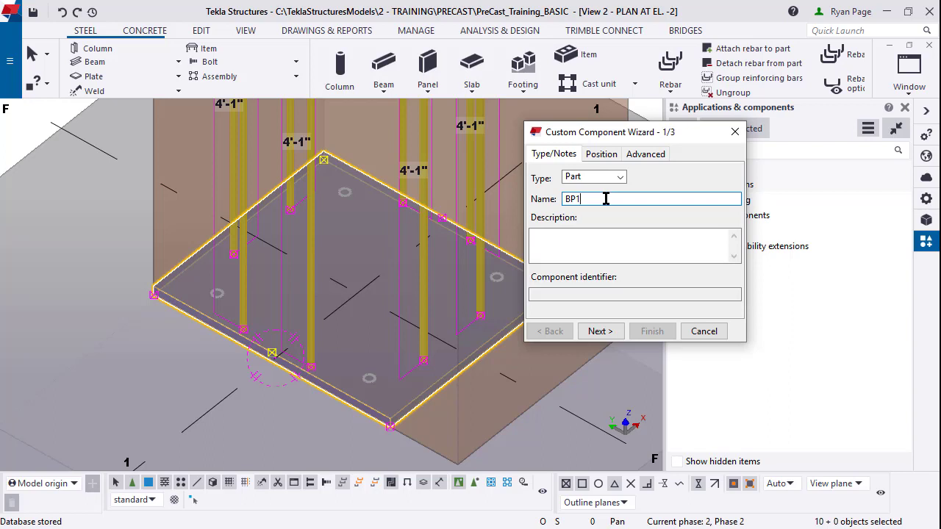
pyautogui.click(601, 331)
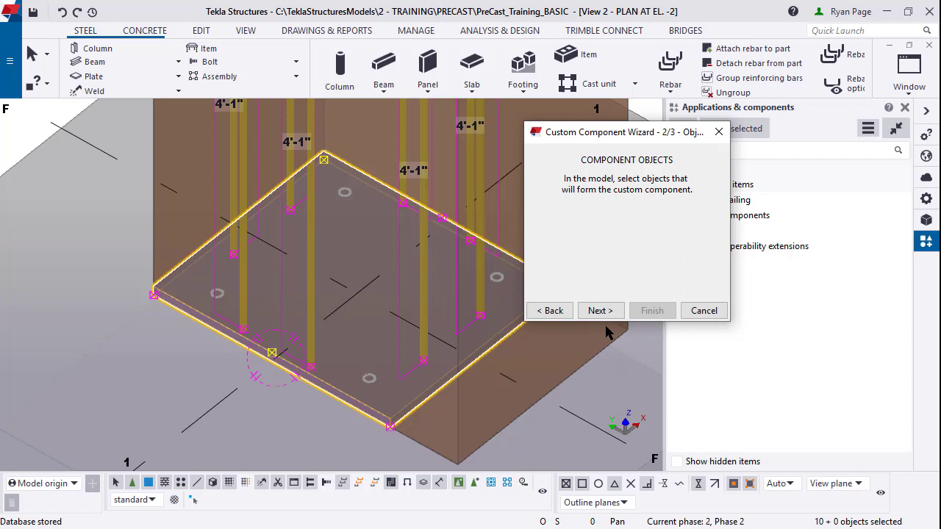
pyautogui.click(605, 311)
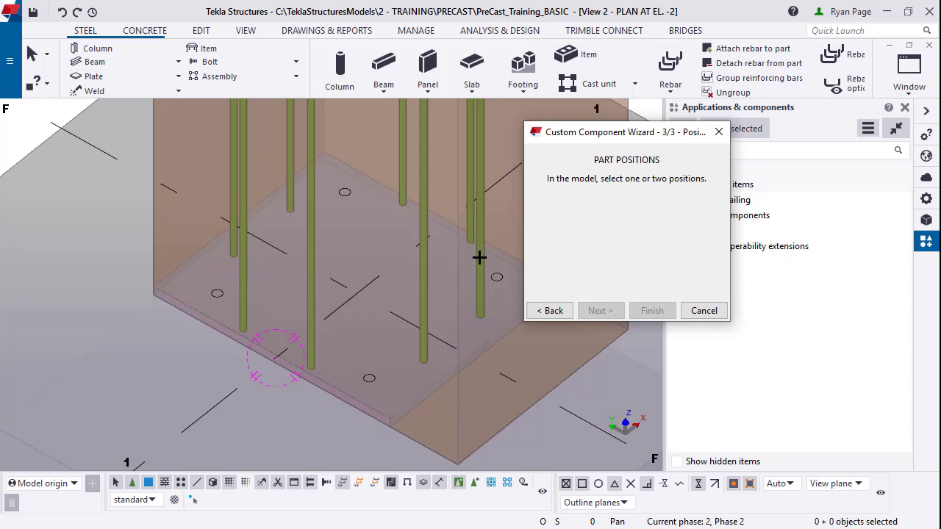
# Step: Pick two part positions on the model and finish the BP1 component
pyautogui.click(355, 294)
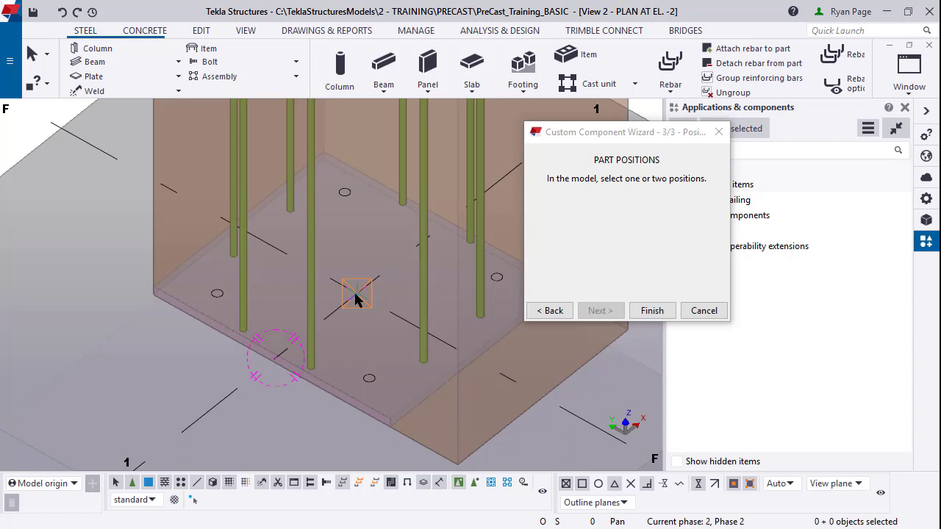
pyautogui.click(546, 395)
pyautogui.click(650, 311)
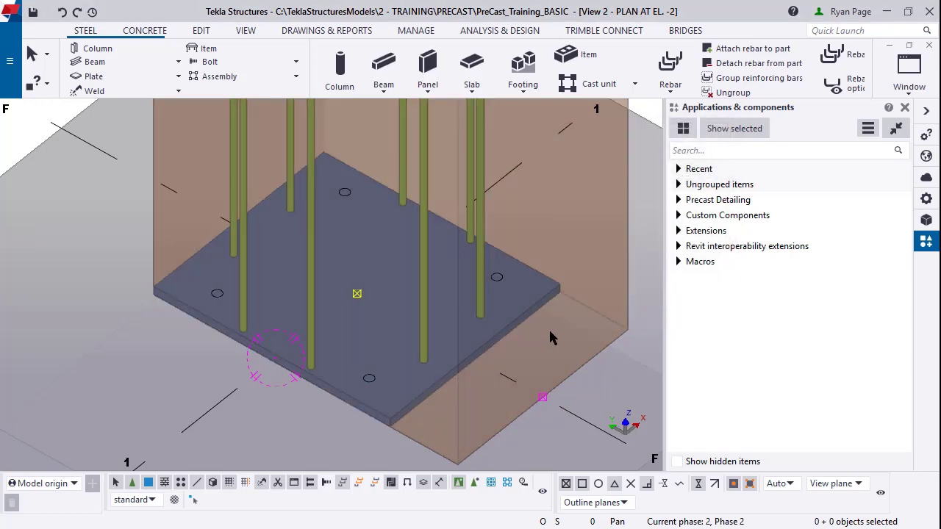
pyautogui.doubleClick(516, 330)
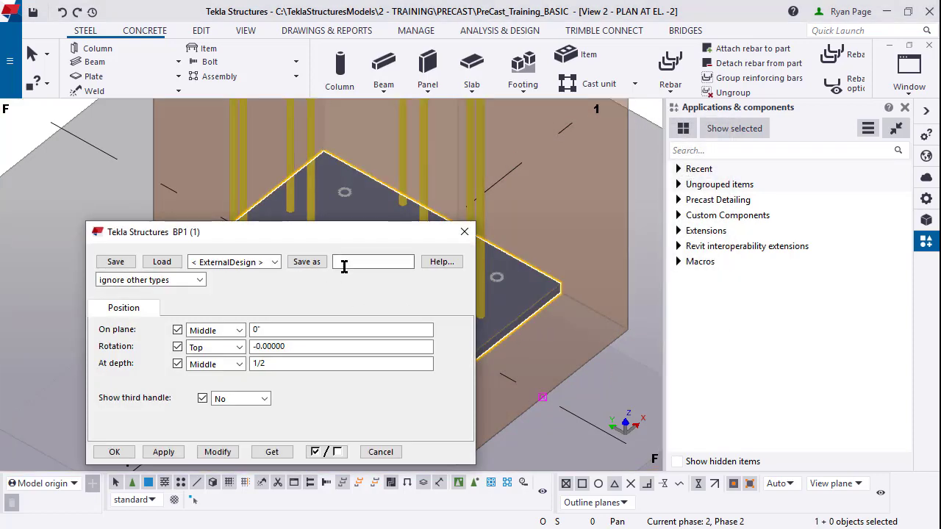
pyautogui.click(346, 263)
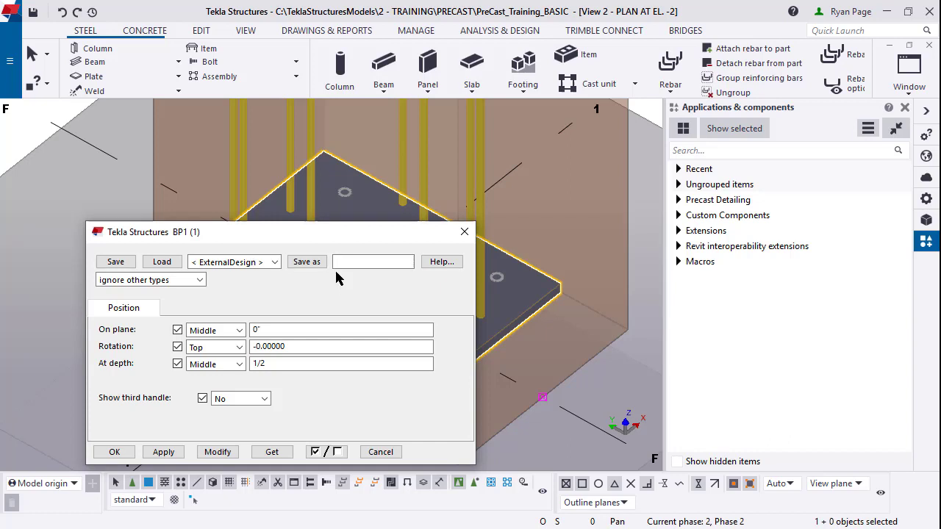
pyautogui.click(465, 231)
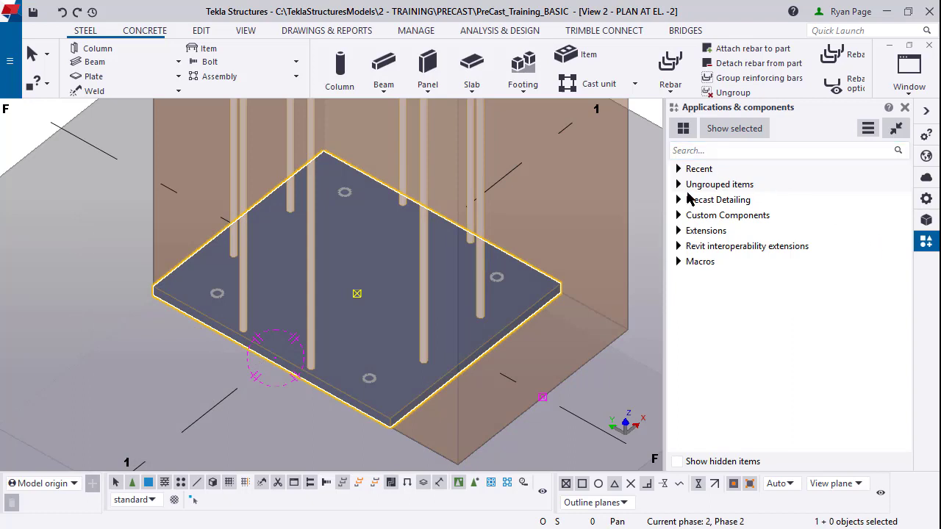
# Step: Select BP1 under Ungrouped items and switch to the plan view
pyautogui.click(678, 185)
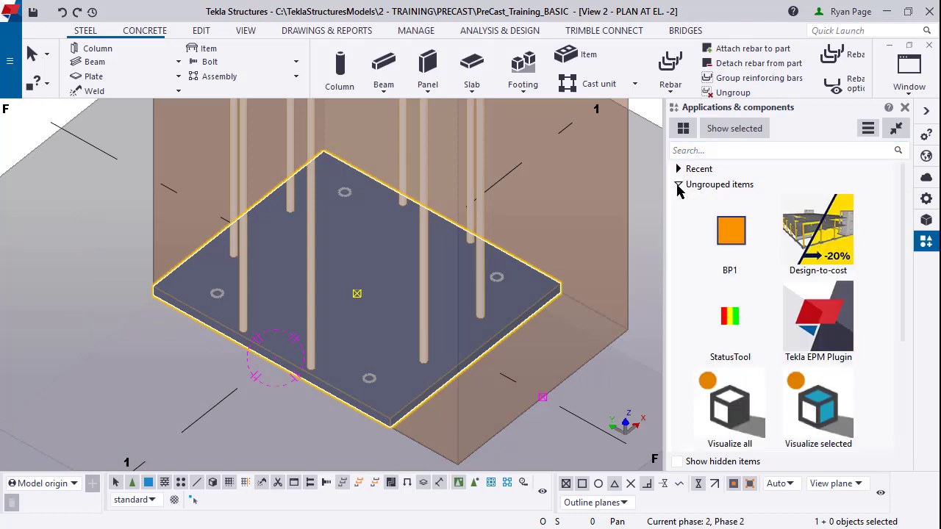
pyautogui.click(732, 246)
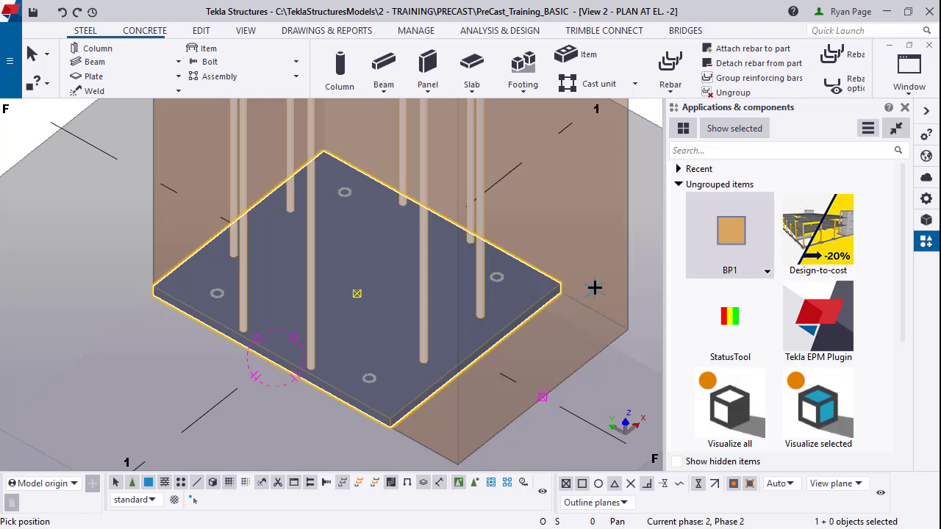
pyautogui.hotkey('ctrl', 'p')
# Step: Insert BP1 at columns D-1 and A-3
pyautogui.moveTo(458, 418); pyautogui.dragTo(605, 279, button='middle')
pyautogui.scroll(3, 550, 339)
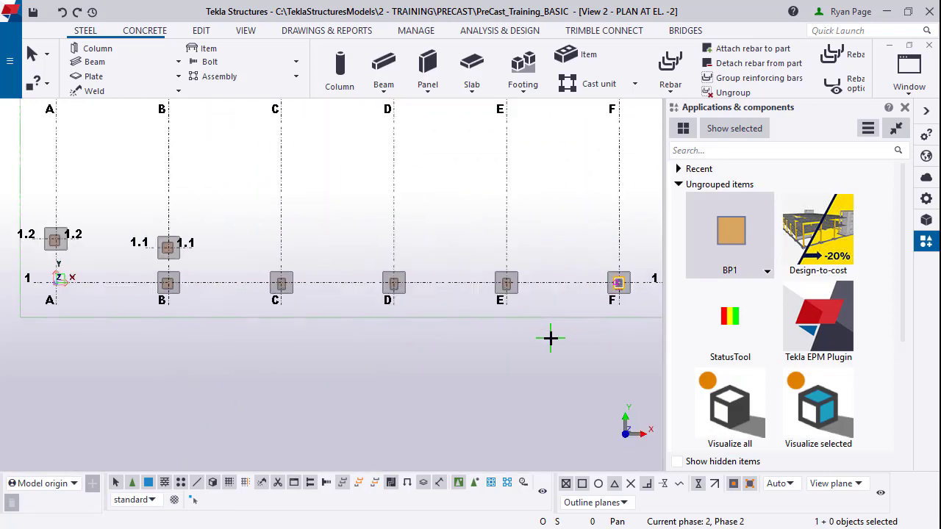
pyautogui.scroll(8, 504, 294)
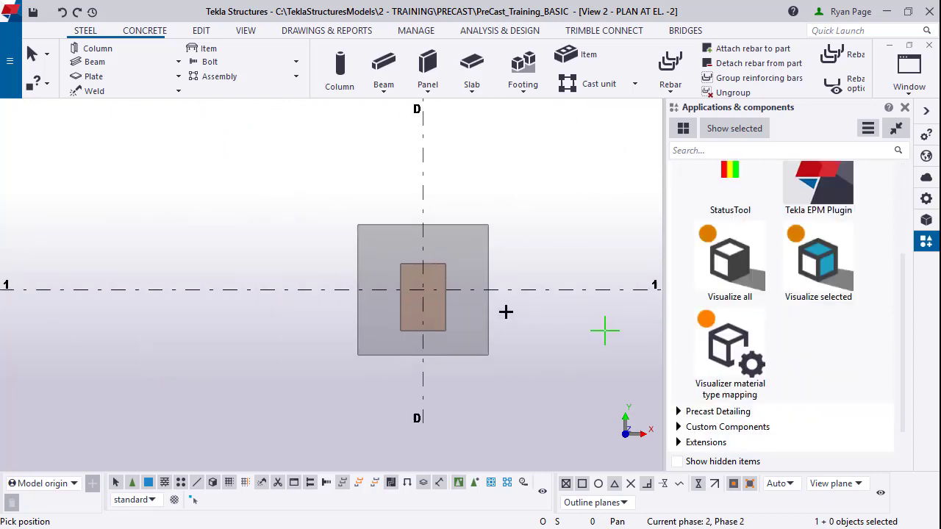
pyautogui.click(419, 291)
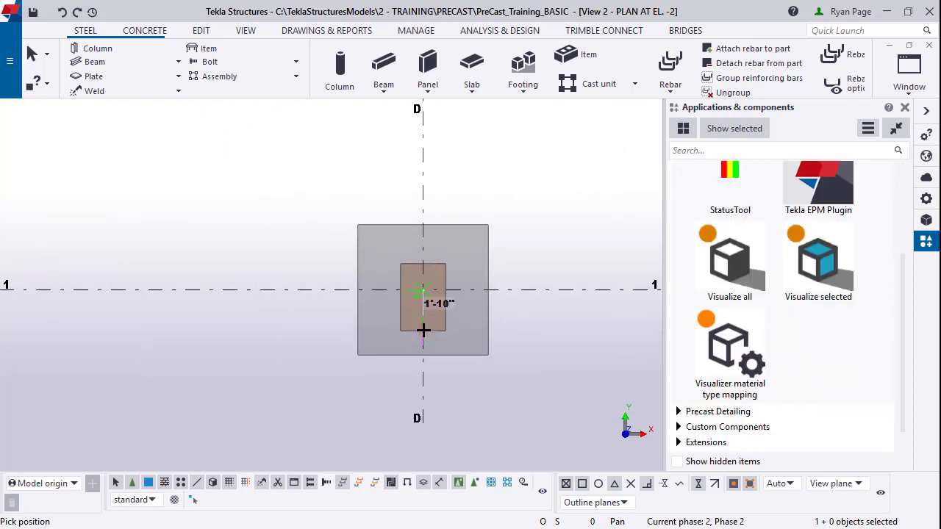
pyautogui.scroll(-3, 471, 353)
pyautogui.moveTo(123, 323); pyautogui.dragTo(542, 325, button='middle')
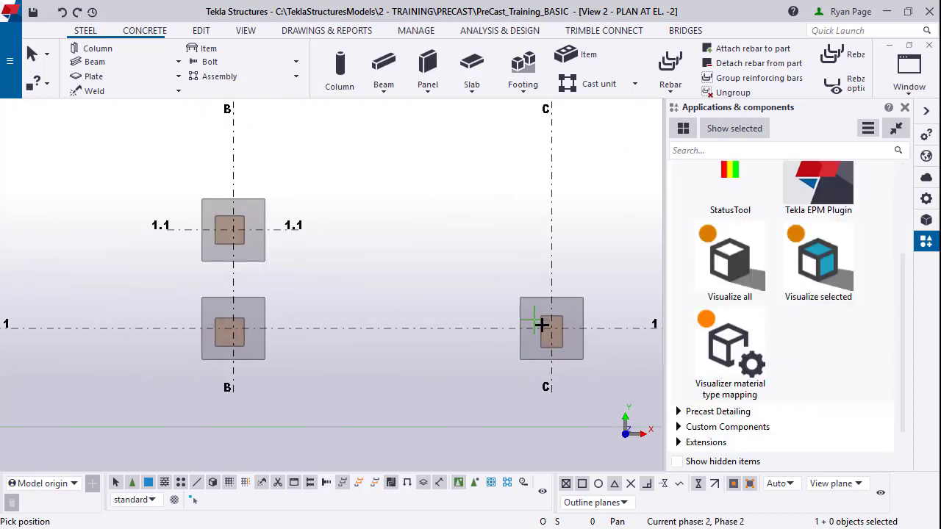
pyautogui.scroll(2, 542, 325)
pyautogui.scroll(-2, 423, 334)
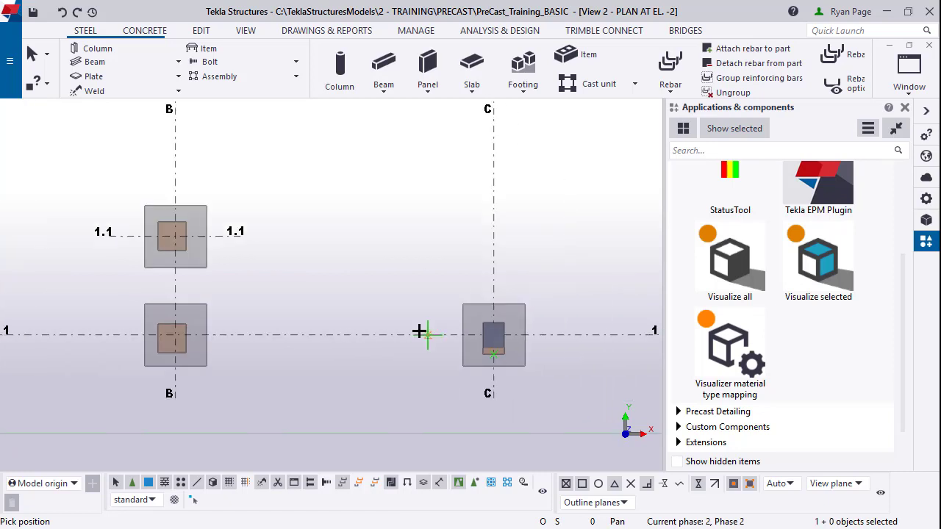
pyautogui.scroll(-3, 374, 336)
pyautogui.moveTo(502, 250); pyautogui.dragTo(612, 483, button='middle')
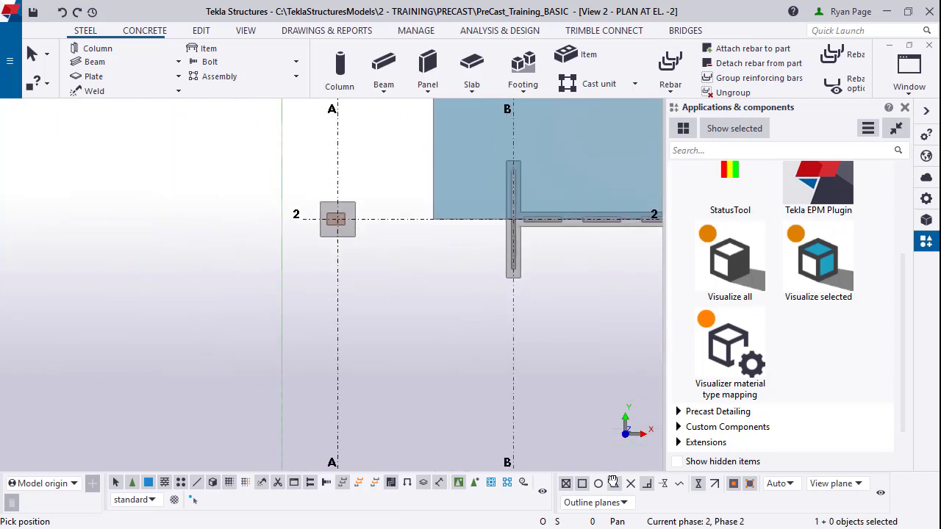
pyautogui.scroll(4, 333, 213)
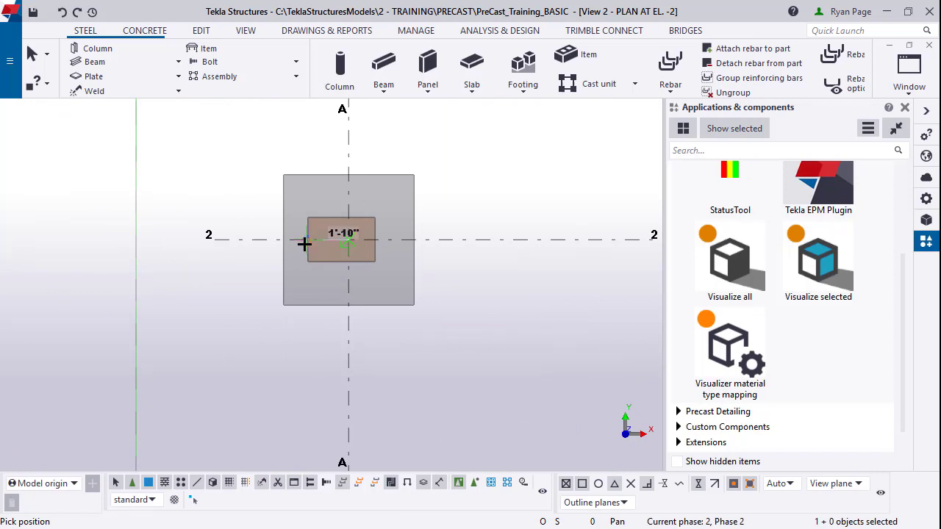
pyautogui.scroll(-3, 304, 241)
pyautogui.moveTo(368, 132); pyautogui.dragTo(450, 242, button='middle')
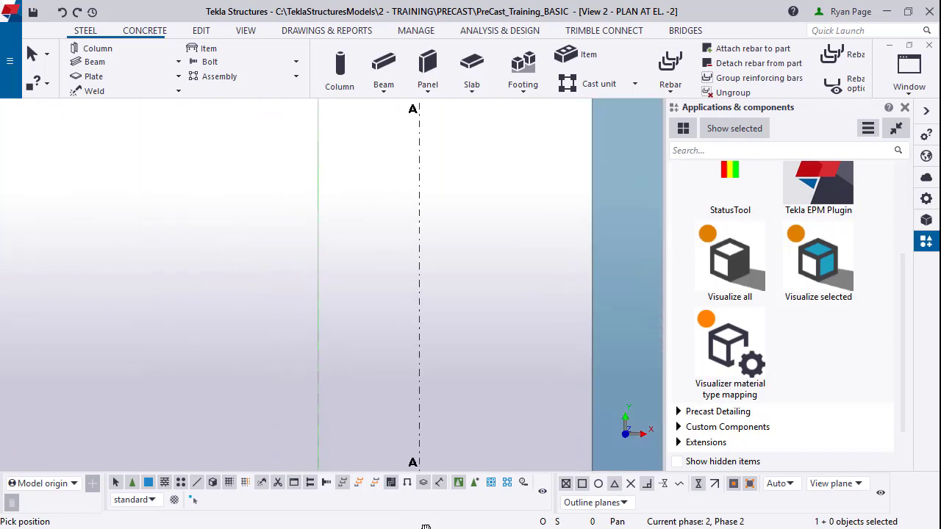
pyautogui.scroll(5, 427, 192)
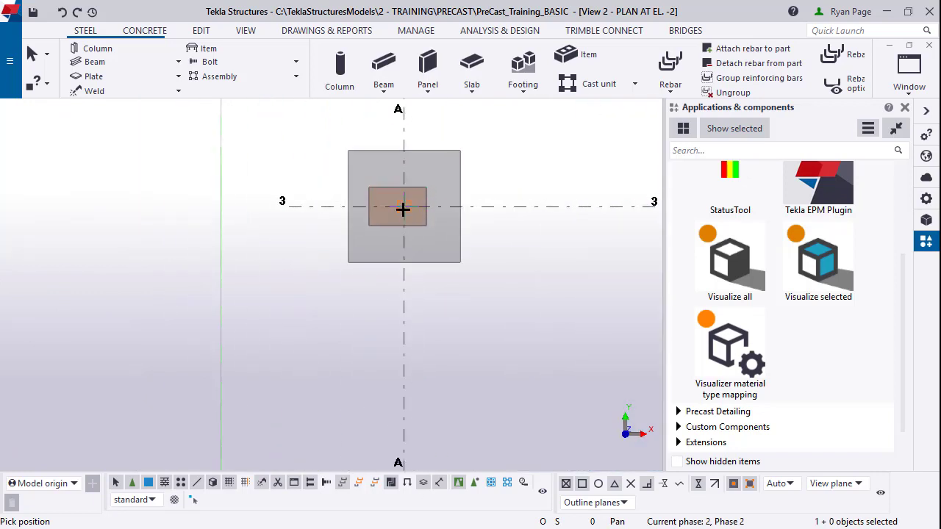
pyautogui.click(370, 205)
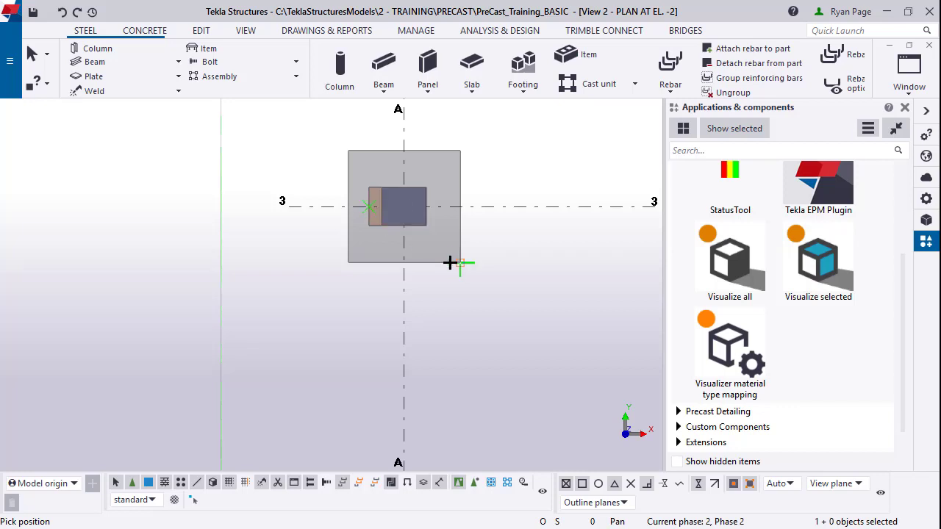
# Step: Insert BP1 at the row 4 columns B, C, D, E and F
pyautogui.moveTo(450, 262); pyautogui.dragTo(330, 463, button='middle')
pyautogui.scroll(-5, 326, 434)
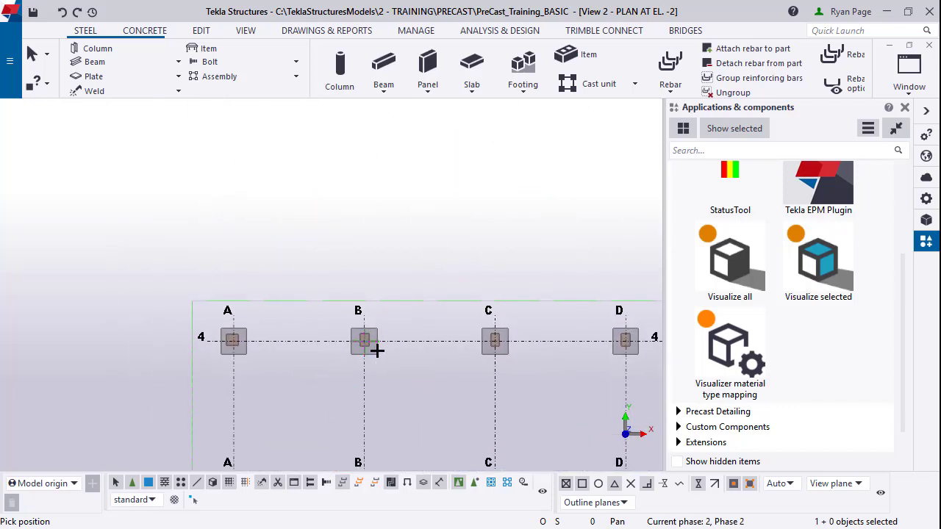
pyautogui.scroll(5, 377, 351)
pyautogui.click(325, 281)
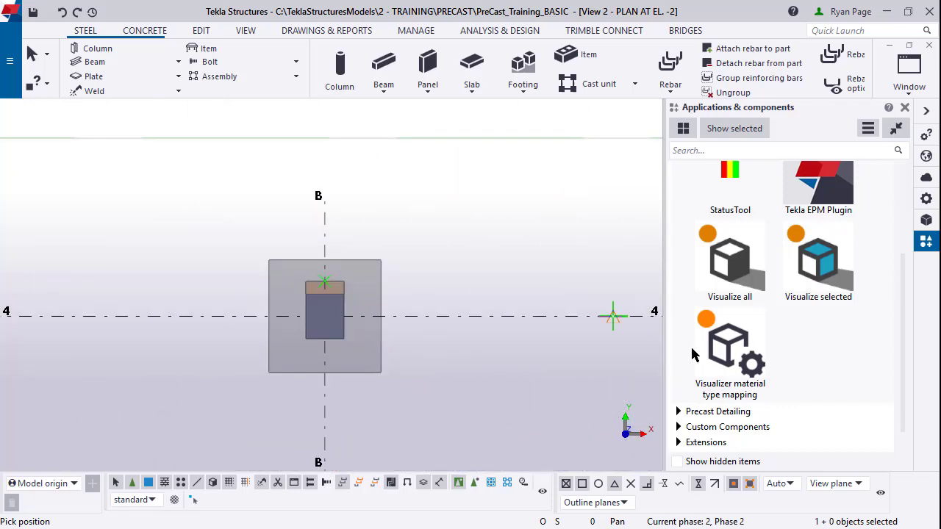
pyautogui.moveTo(691, 355); pyautogui.dragTo(390, 286, button='middle')
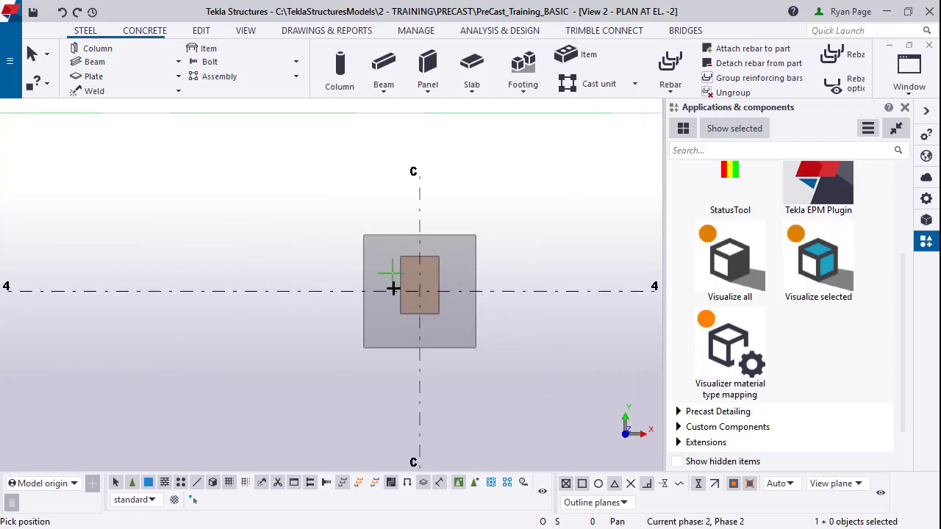
pyautogui.click(421, 252)
pyautogui.moveTo(620, 311); pyautogui.dragTo(108, 273, button='middle')
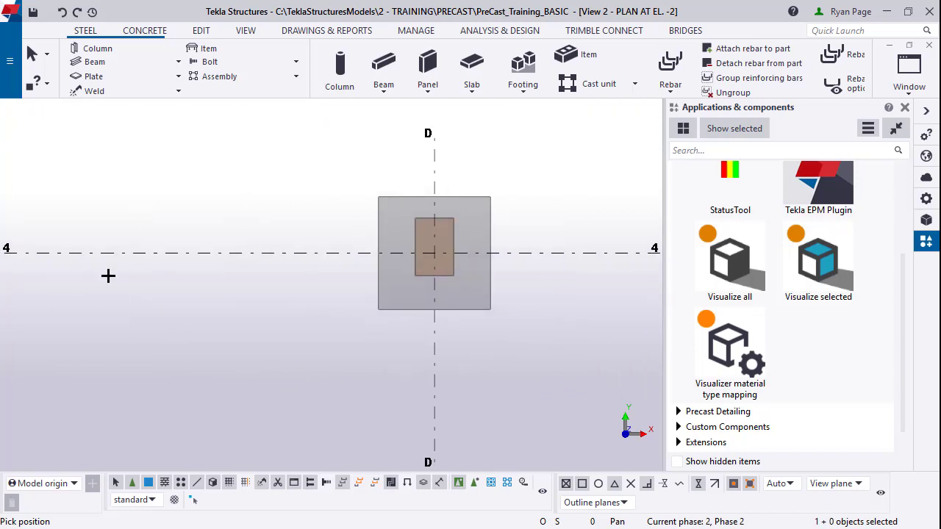
pyautogui.click(437, 217)
pyautogui.moveTo(346, 311); pyautogui.dragTo(189, 323, button='middle')
pyautogui.moveTo(507, 254); pyautogui.dragTo(285, 254, button='middle')
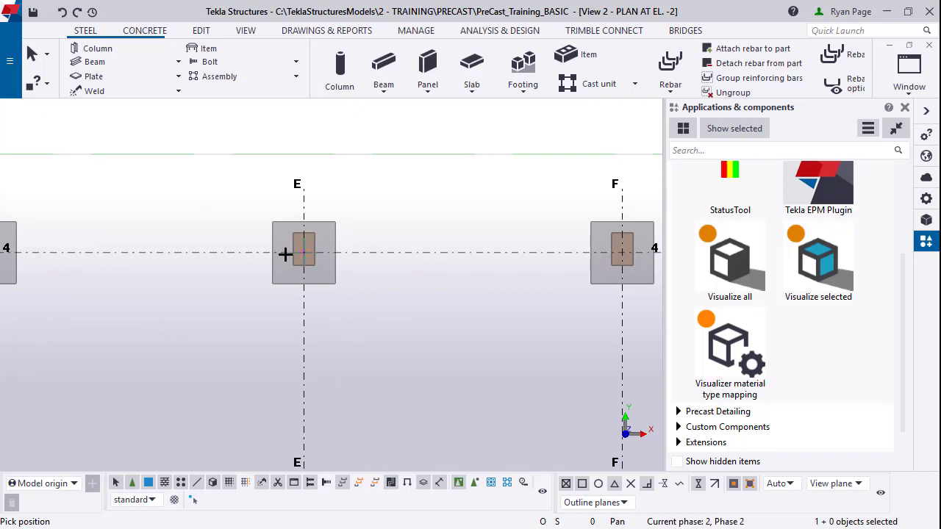
pyautogui.click(303, 233)
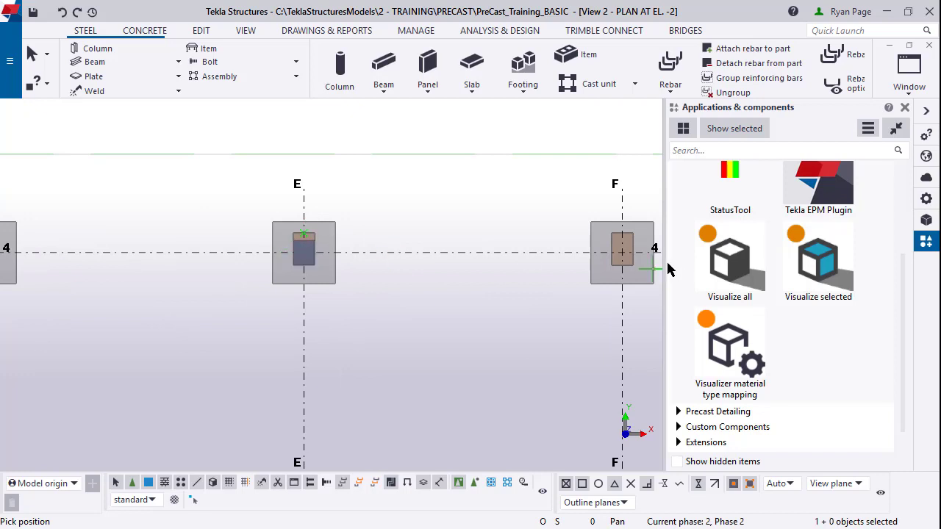
pyautogui.click(622, 234)
# Step: Insert BP1 at column G-3
pyautogui.scroll(-3, 385, 296)
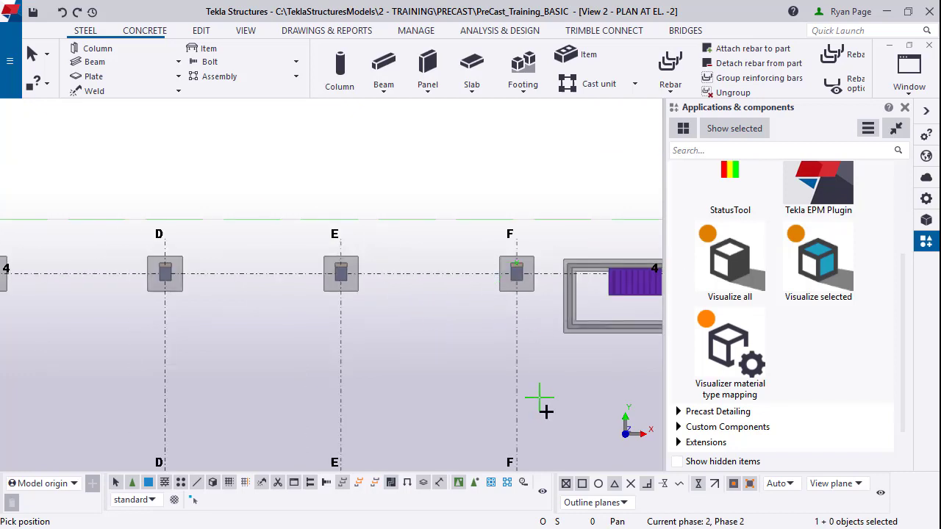
pyautogui.moveTo(545, 412); pyautogui.dragTo(230, 179, button='middle')
pyautogui.scroll(2, 324, 370)
pyautogui.scroll(3, 336, 304)
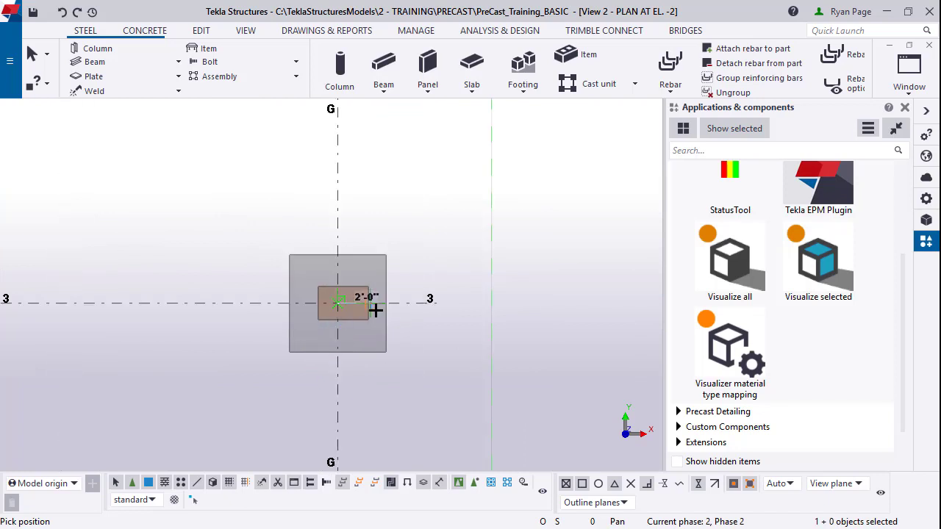
pyautogui.click(369, 302)
pyautogui.scroll(-3, 490, 279)
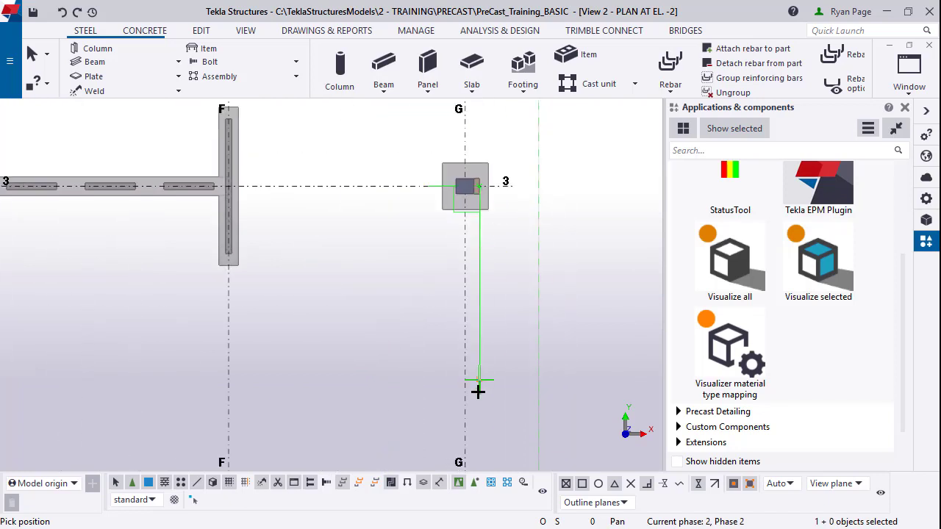
pyautogui.moveTo(478, 391); pyautogui.dragTo(434, 221, button='middle')
pyautogui.scroll(3, 405, 382)
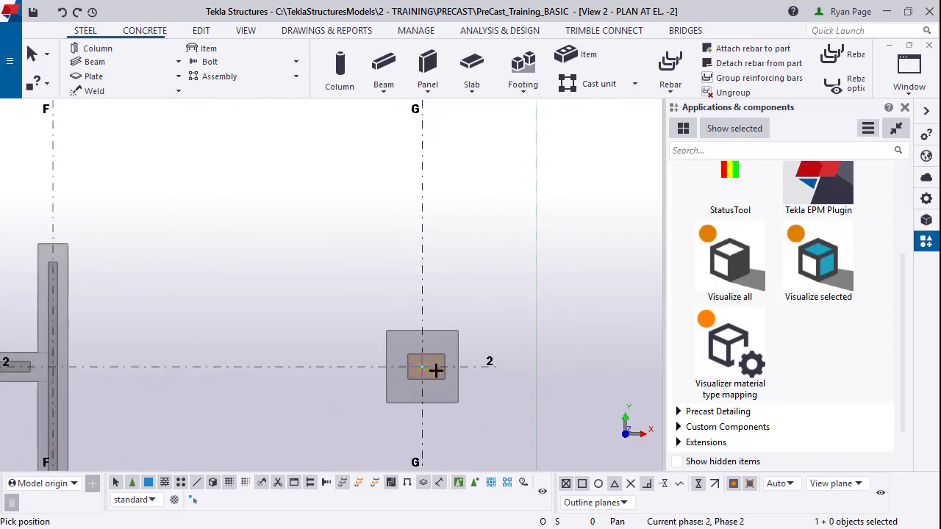
pyautogui.scroll(-3, 419, 336)
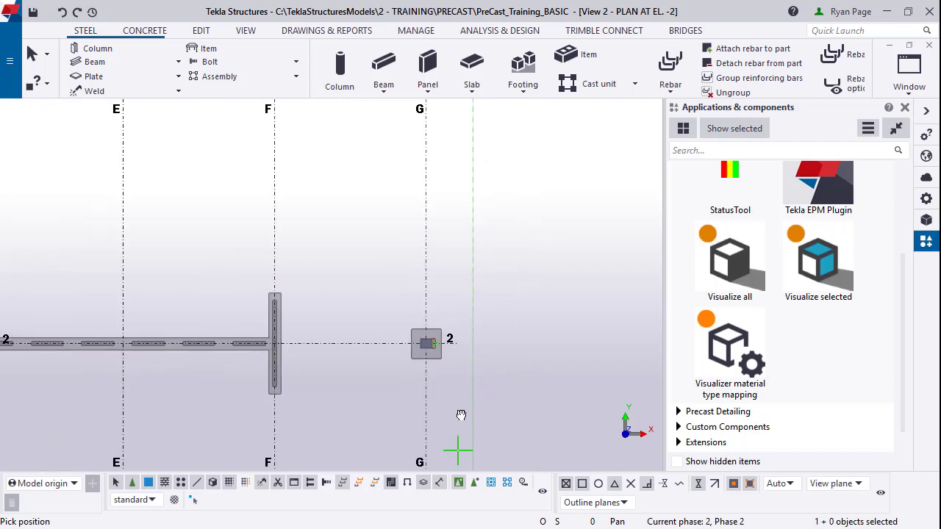
pyautogui.moveTo(461, 415); pyautogui.dragTo(441, 189, button='middle')
# Step: Interrupt BP1 placement and fit the whole A–G, 1–4 grid in the plan view
pyautogui.rightClick(360, 286)
pyautogui.click(415, 296)
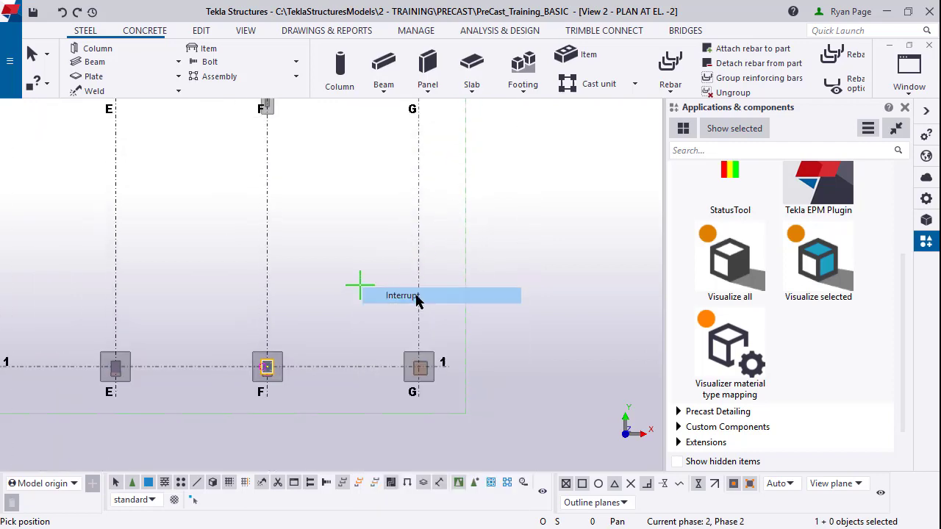
pyautogui.press('Home')
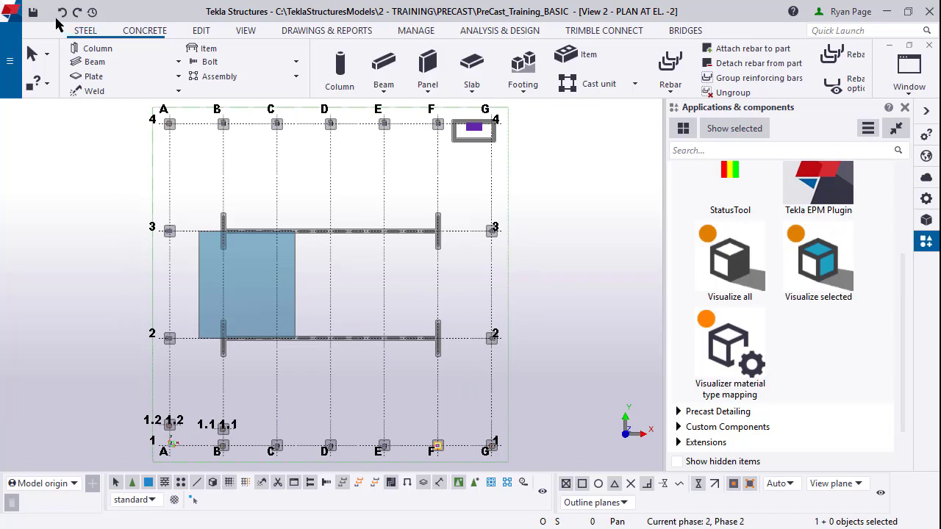